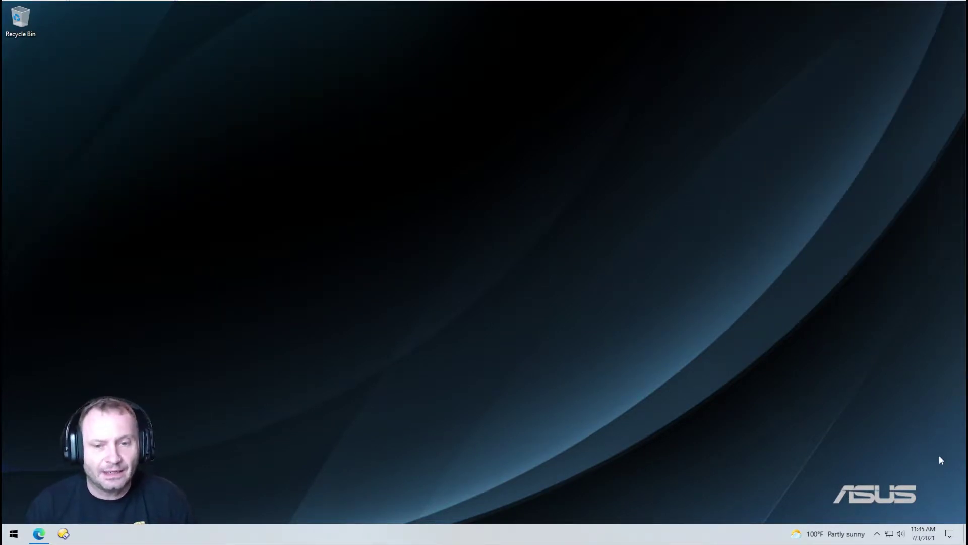
Switch sound output to the High Definition speakers, then back to Speakers (CD002).
click(901, 533)
click(901, 486)
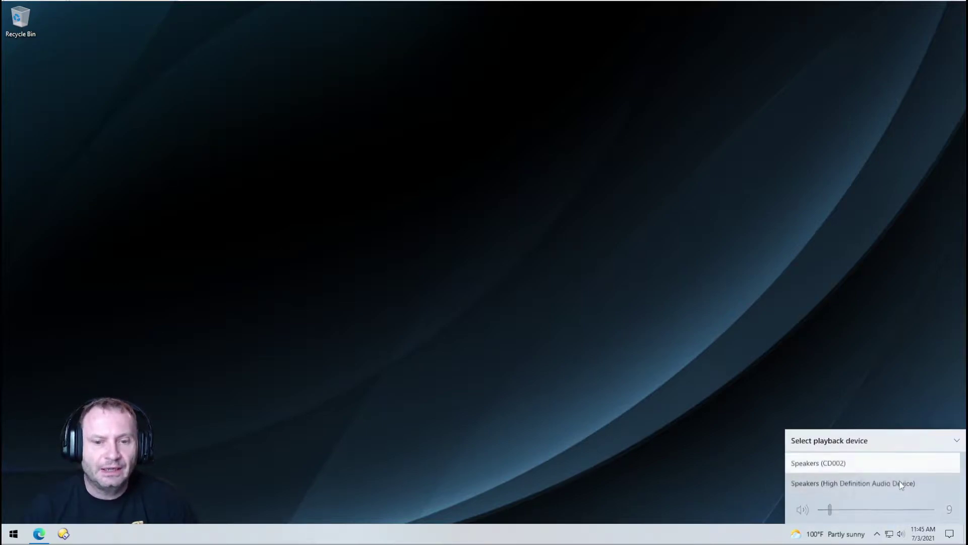
click(885, 482)
click(901, 533)
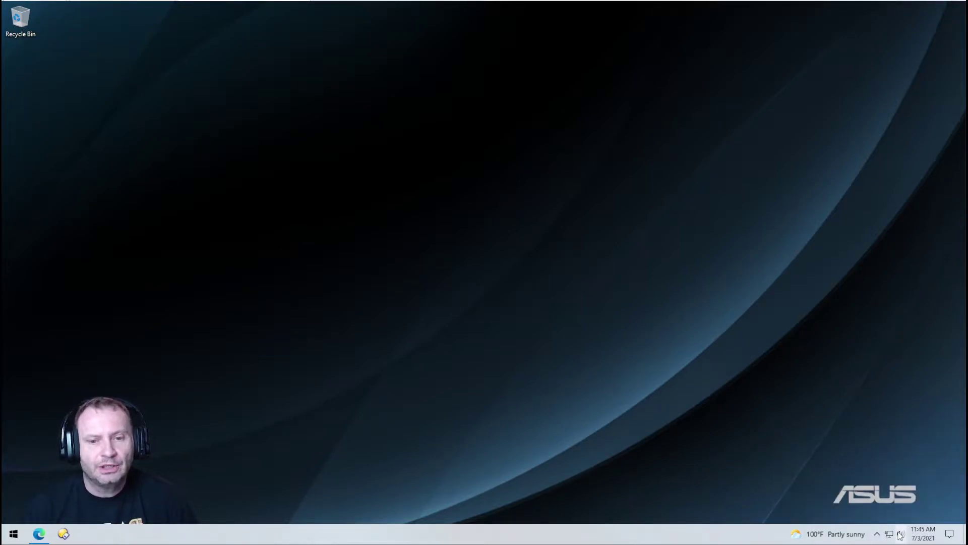
click(901, 534)
click(907, 493)
click(906, 464)
click(806, 380)
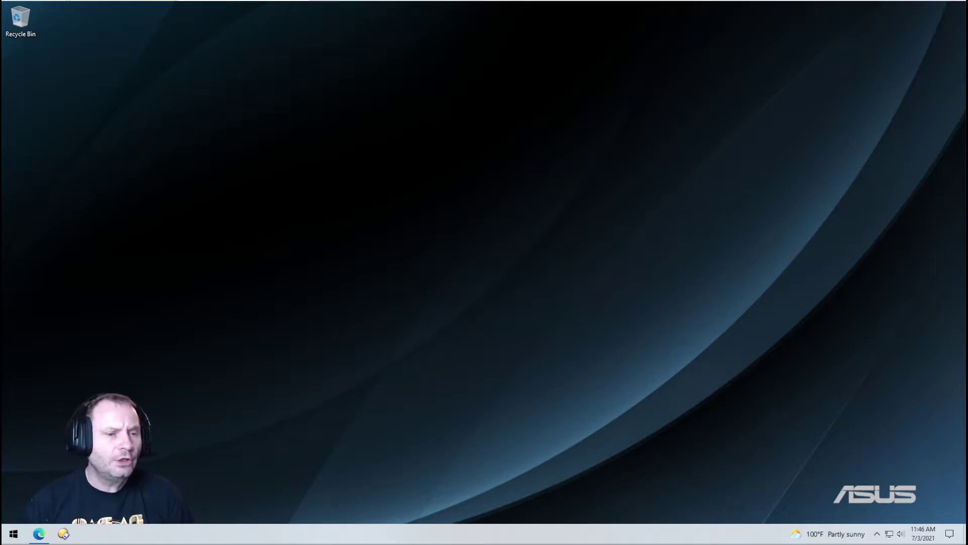
Maximize Edge on the NirCmd page, scroll through the examples table, and return to the top.
click(42, 540)
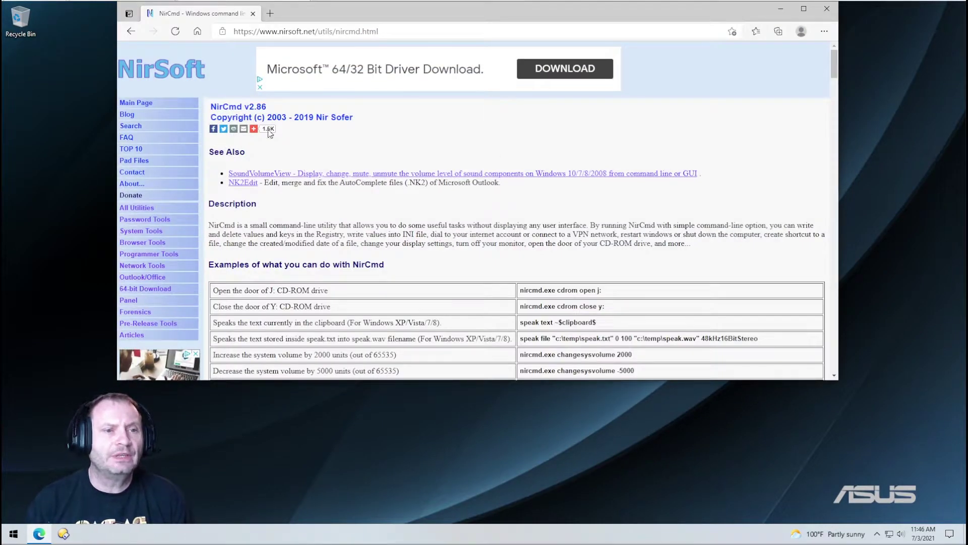
click(808, 10)
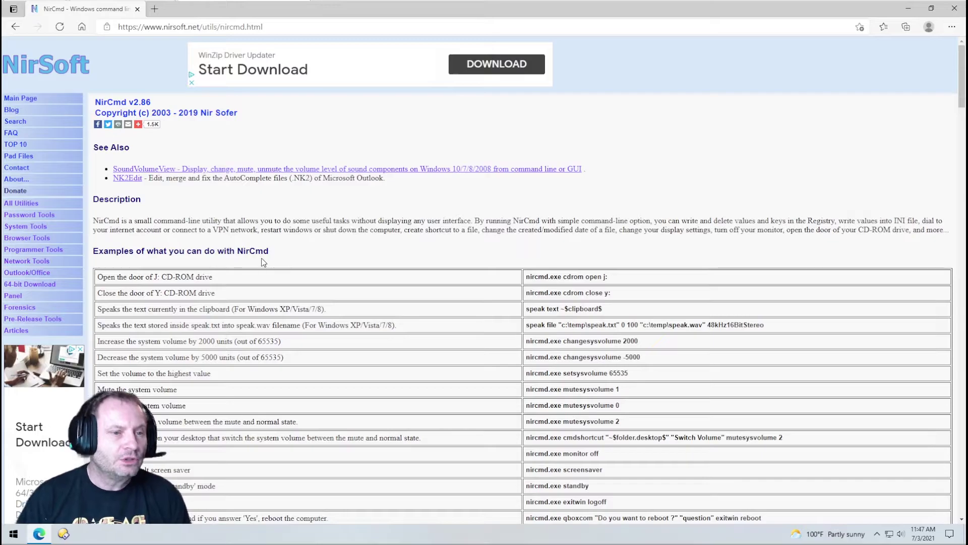
scroll(281, 261, down, 2)
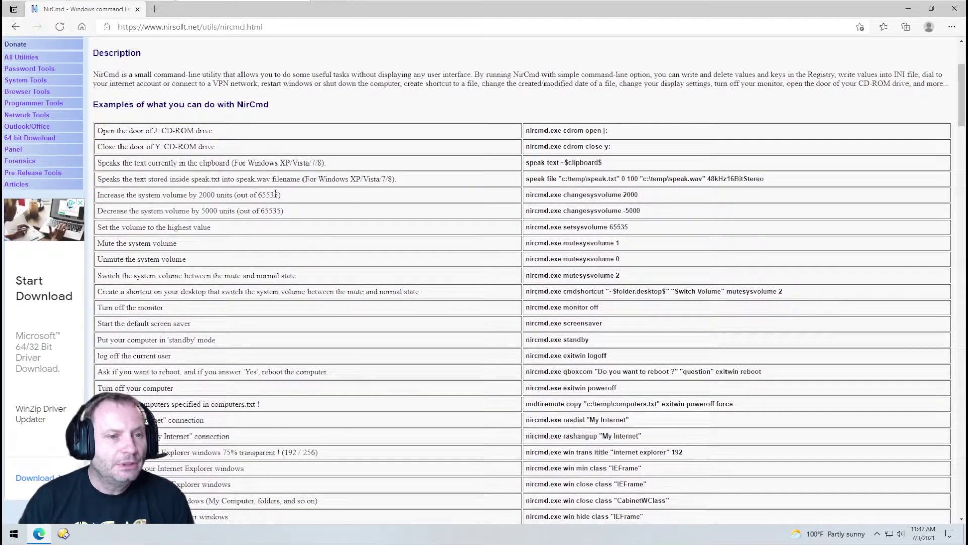
scroll(287, 200, down, 1)
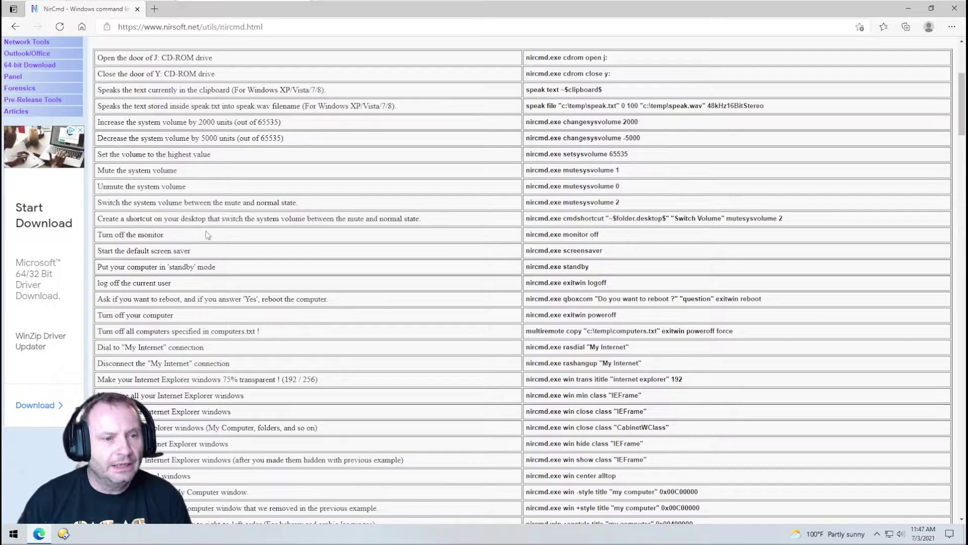
scroll(207, 258, down, 4)
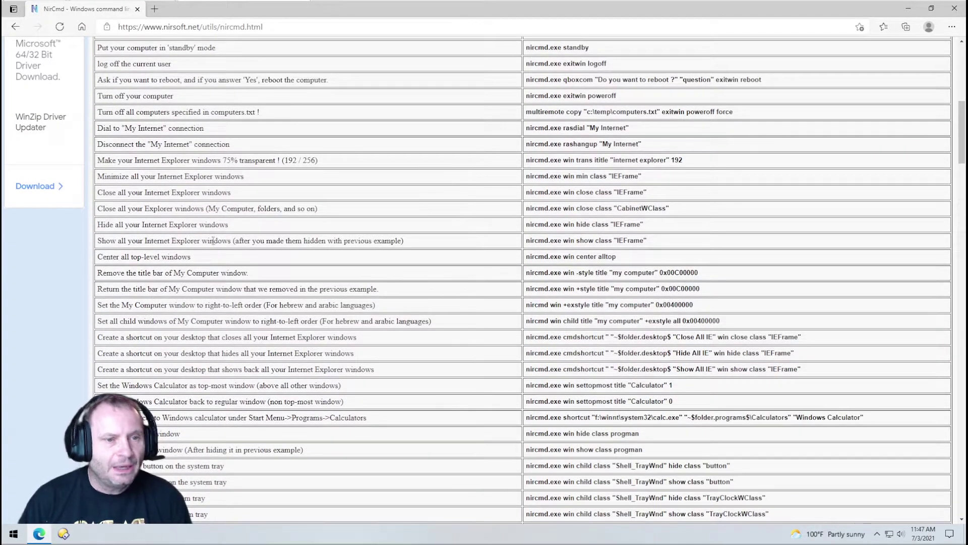
drag(139, 225, 229, 225)
click(286, 232)
scroll(304, 228, down, 19)
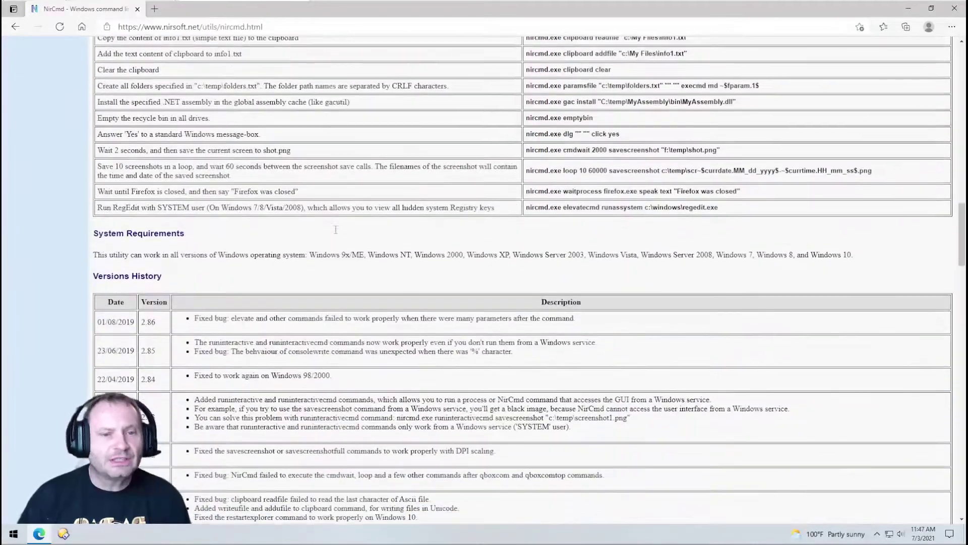
scroll(336, 233, up, 5)
scroll(337, 233, up, 20)
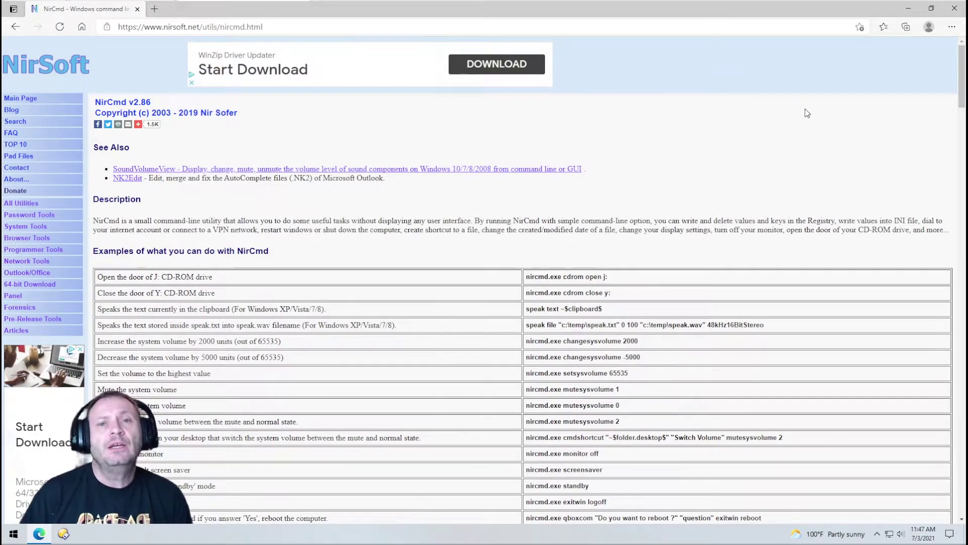
click(64, 534)
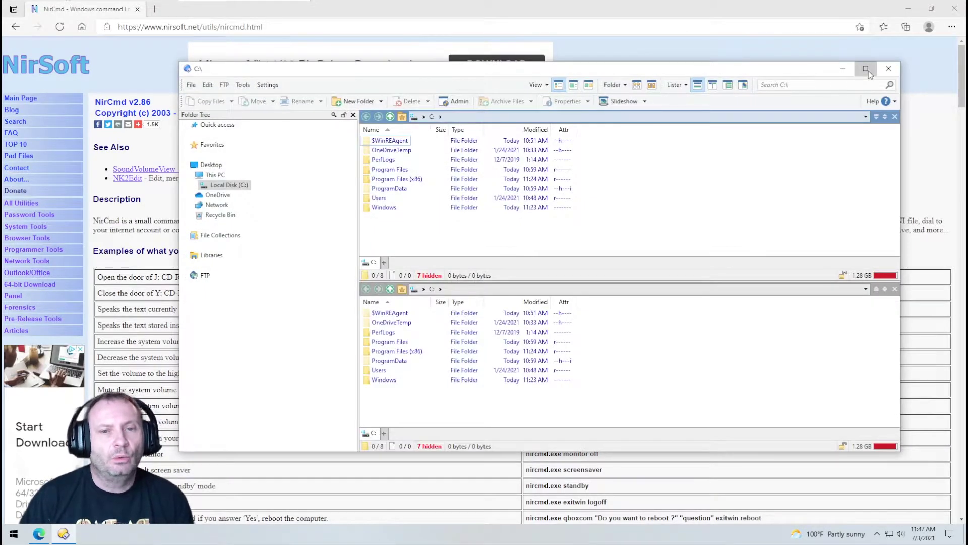
click(868, 70)
click(90, 21)
click(104, 55)
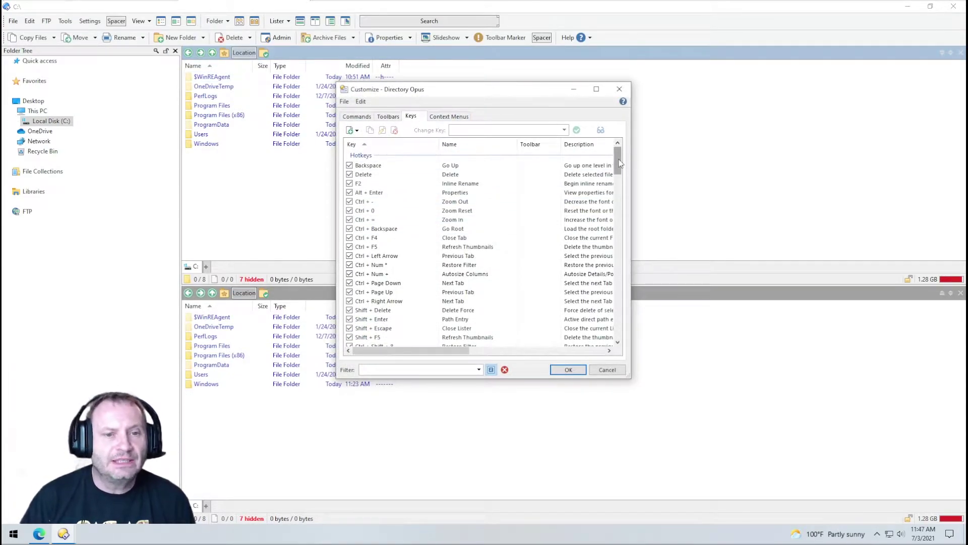
mouse_move(618, 160)
mouse_down()
mouse_move(618, 289)
mouse_move(618, 152)
mouse_up()
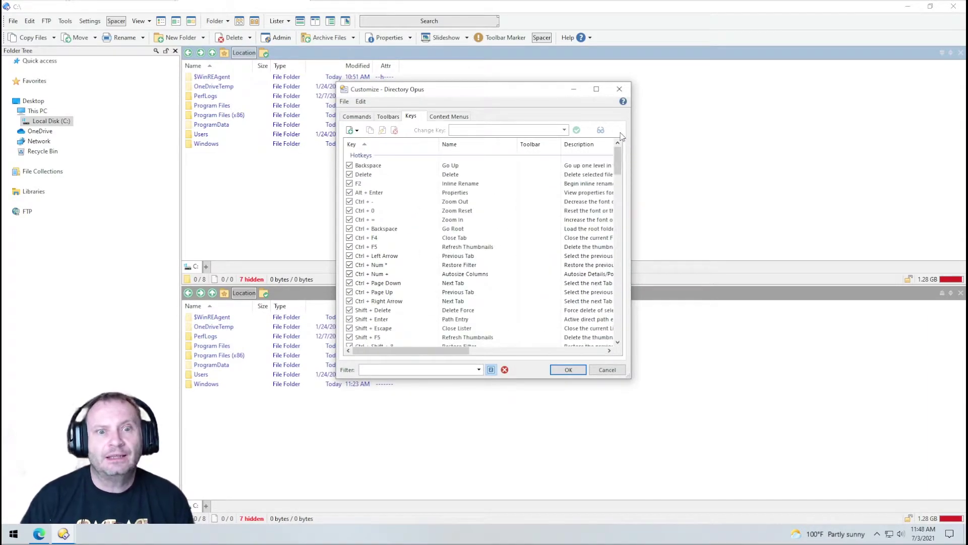
click(620, 91)
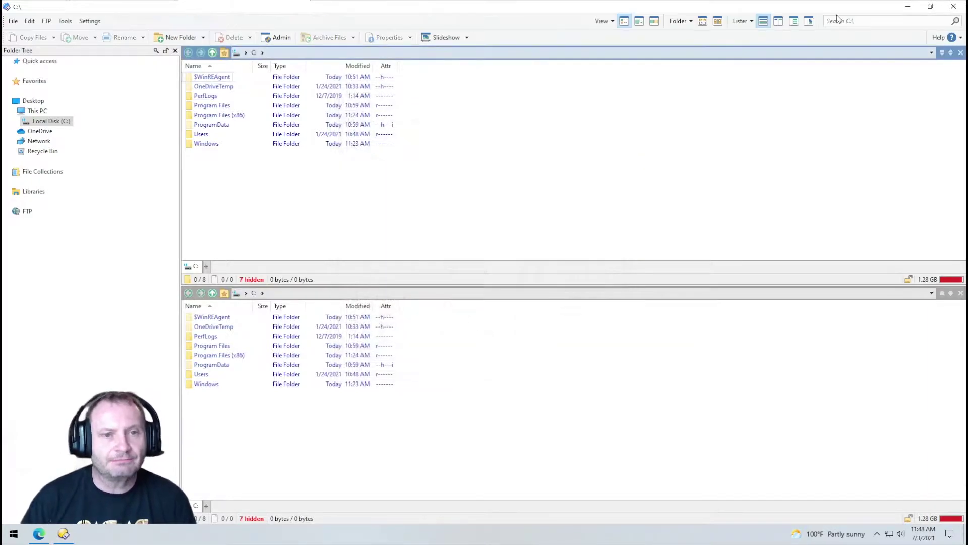
click(953, 6)
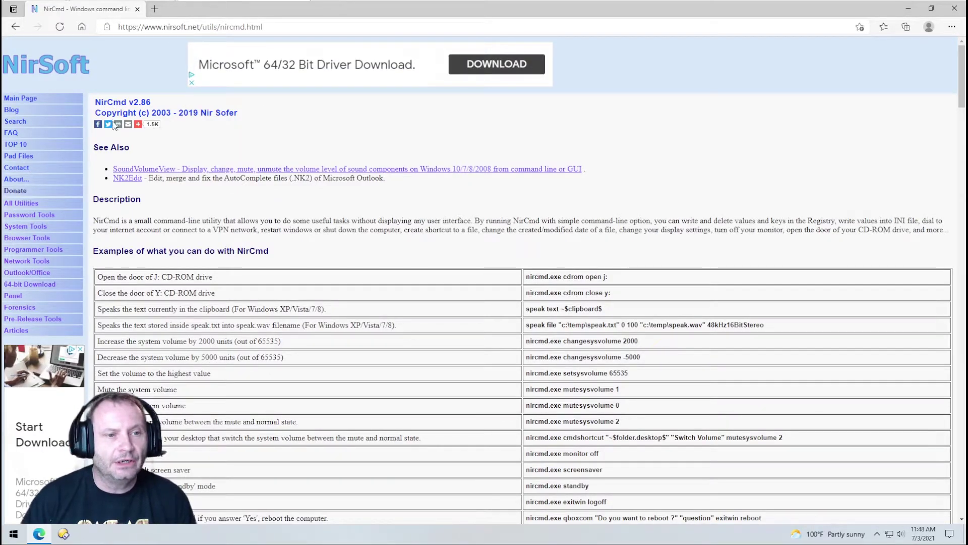
Scroll to the NirCmd download links and download the NirCmd packages, including the 64-bit zip.
scroll(312, 193, down, 1)
scroll(312, 192, down, 20)
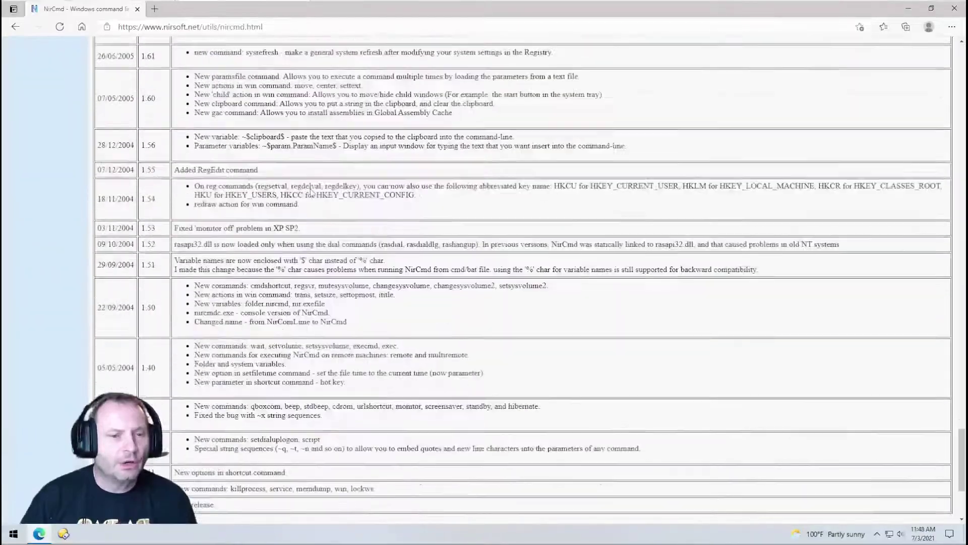
click(529, 419)
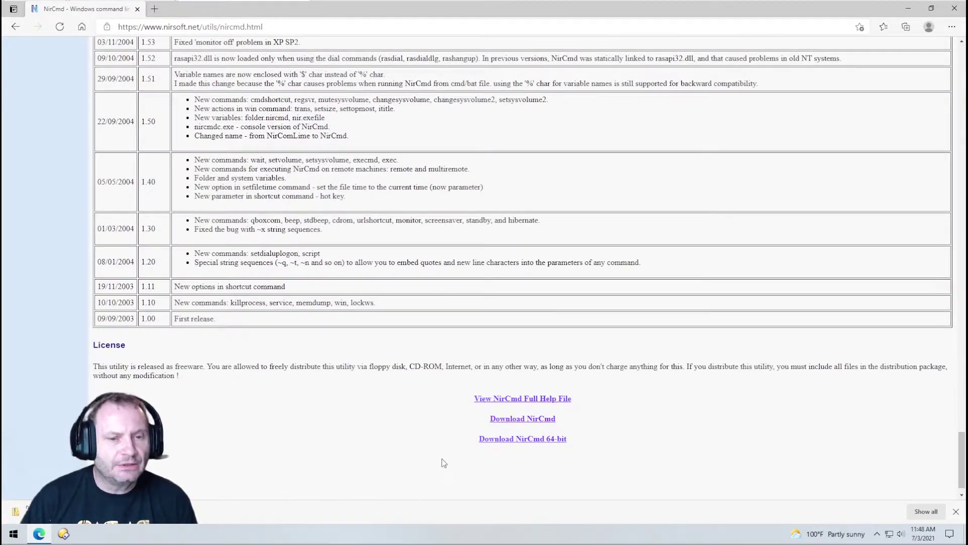
click(547, 446)
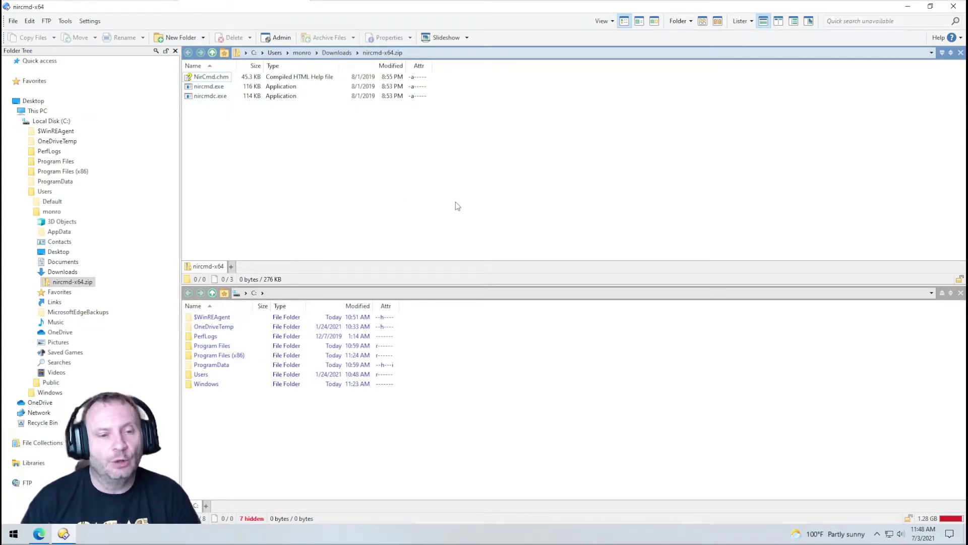
Open the C:\Windows folder in the lower Directory Opus pane.
click(471, 386)
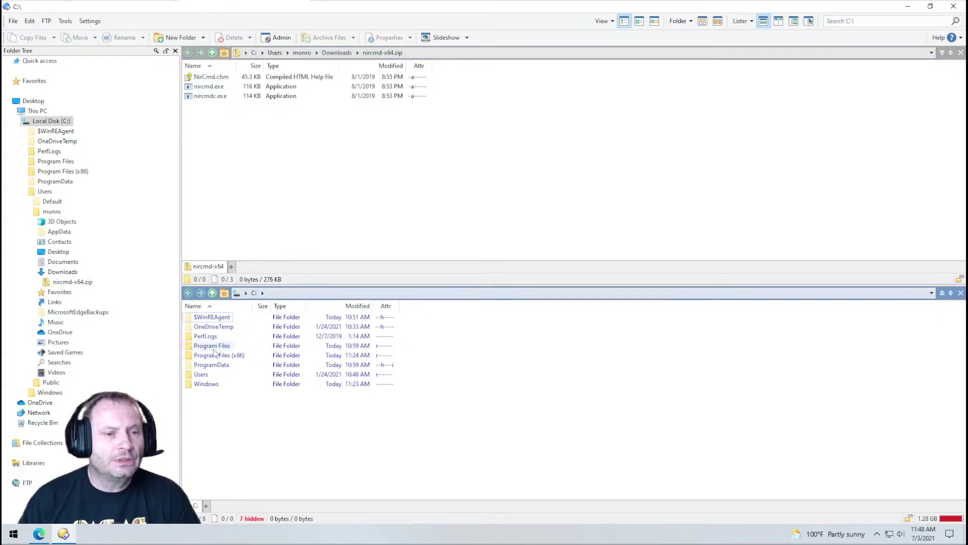
double_click(203, 384)
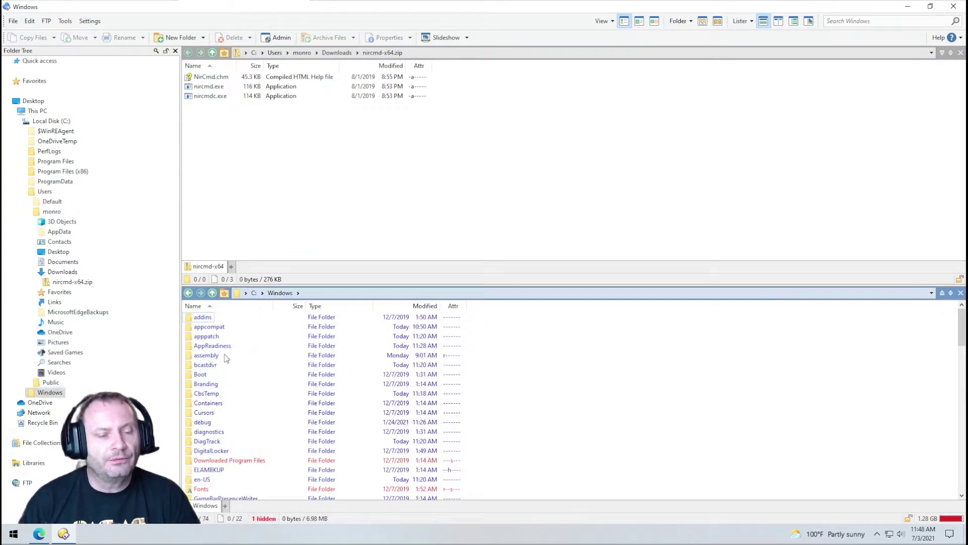
scroll(242, 359, down, 18)
scroll(246, 364, down, 6)
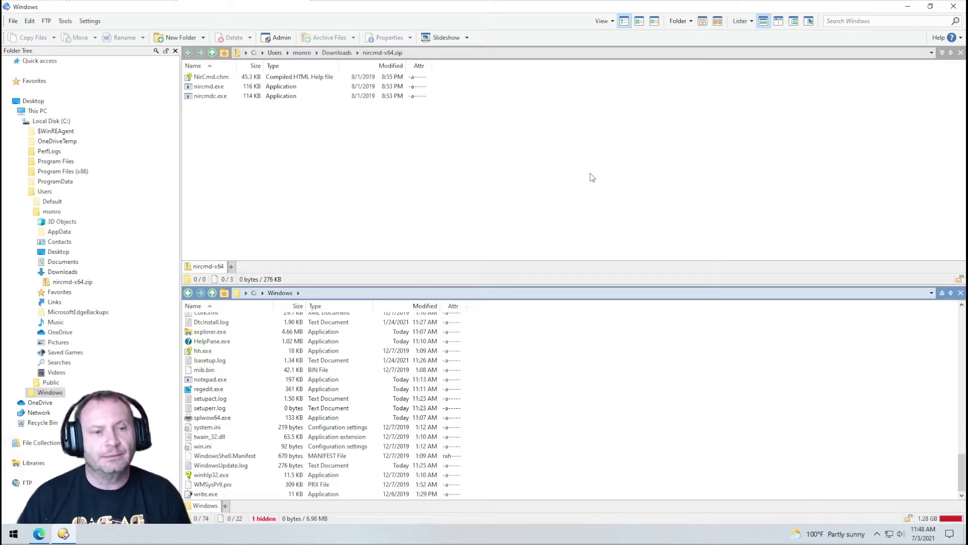
Copy NirCmd.chm, nircmd.exe and nircmdc.exe into C:\Windows with admin approval, then close Opus.
click(505, 180)
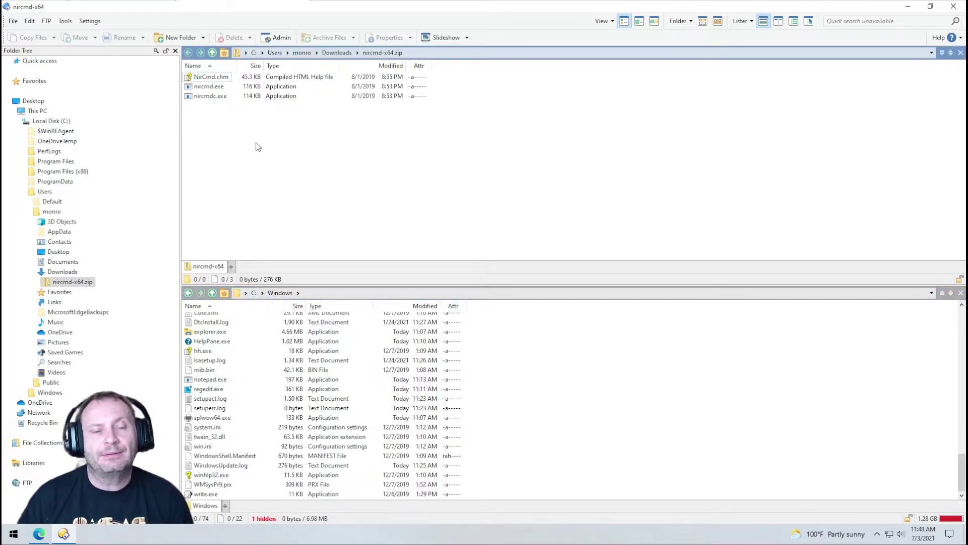
drag(258, 141, 179, 81)
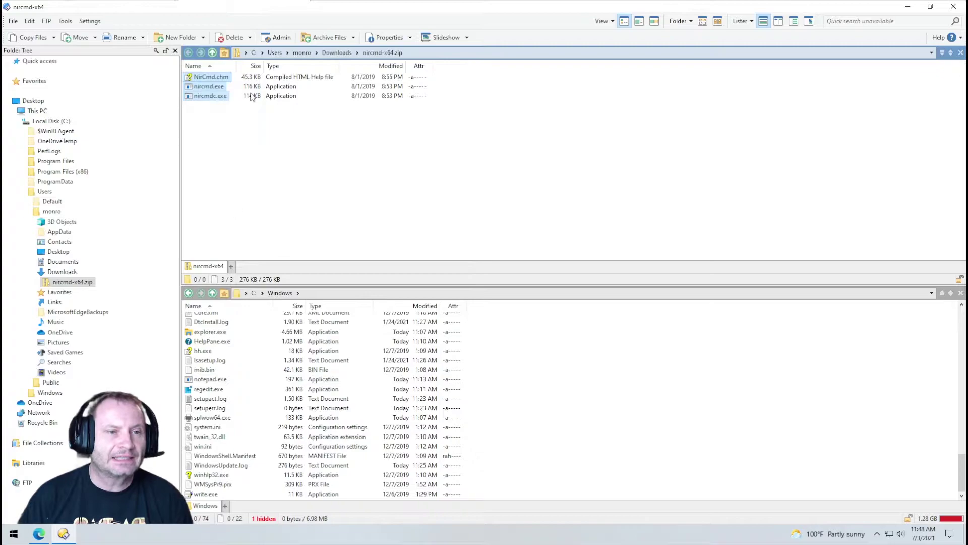
click(24, 42)
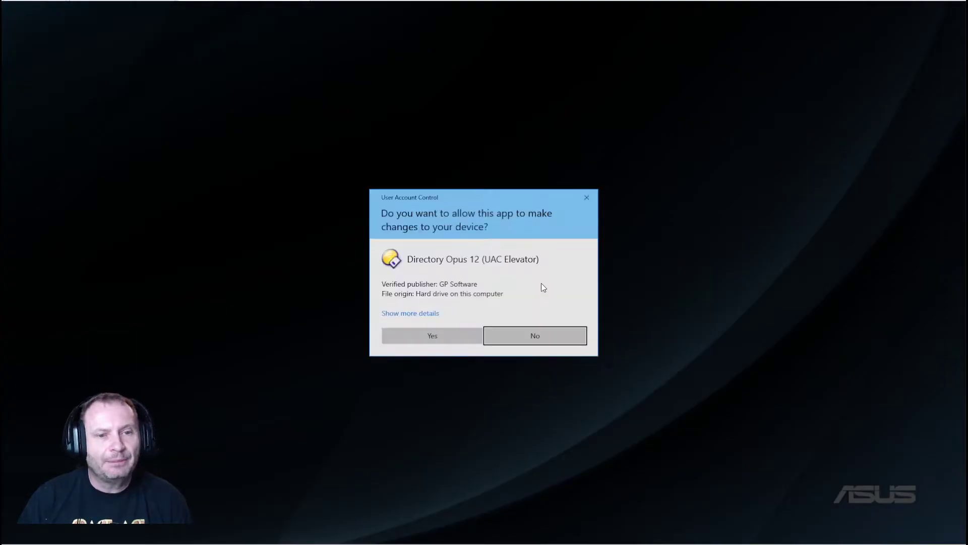
click(439, 342)
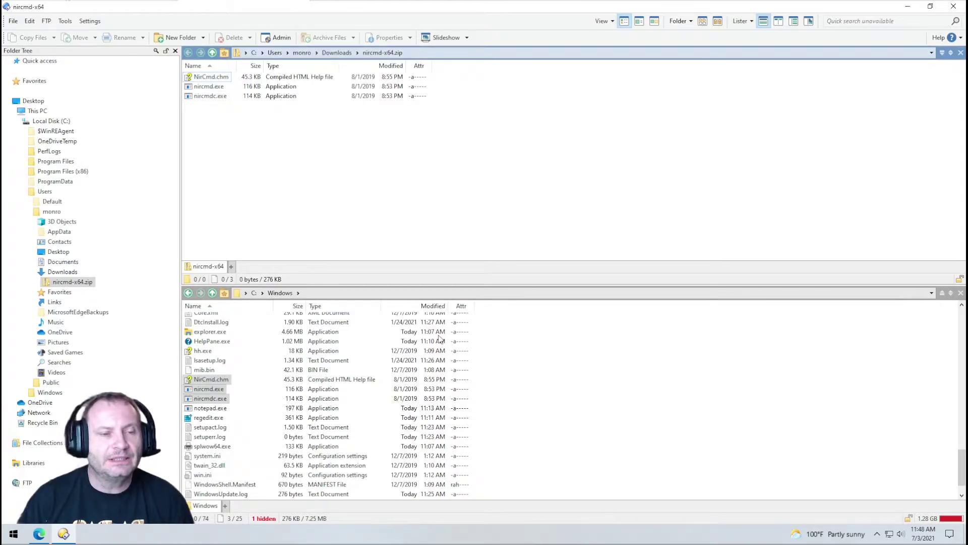
click(249, 396)
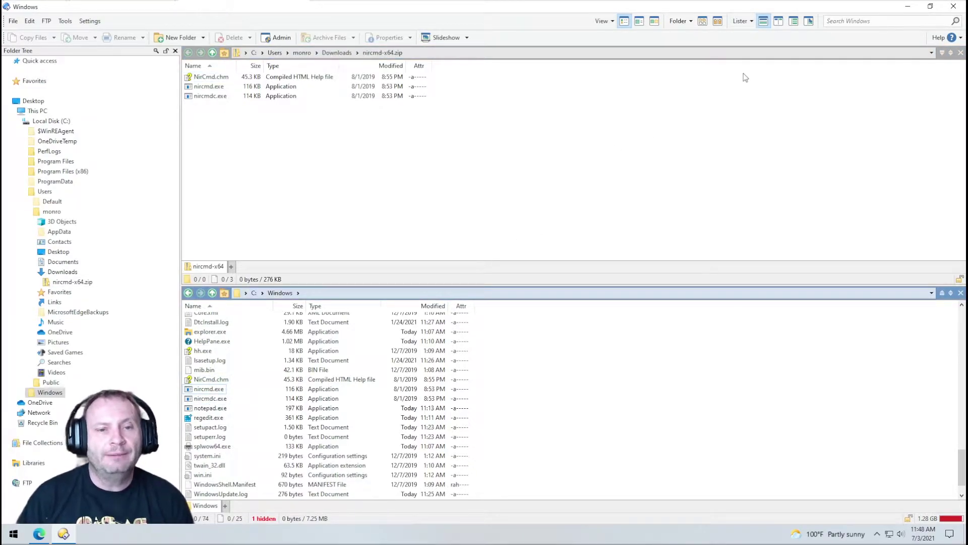
click(953, 7)
Launch Command Prompt by searching for cmd from Start.
click(13, 533)
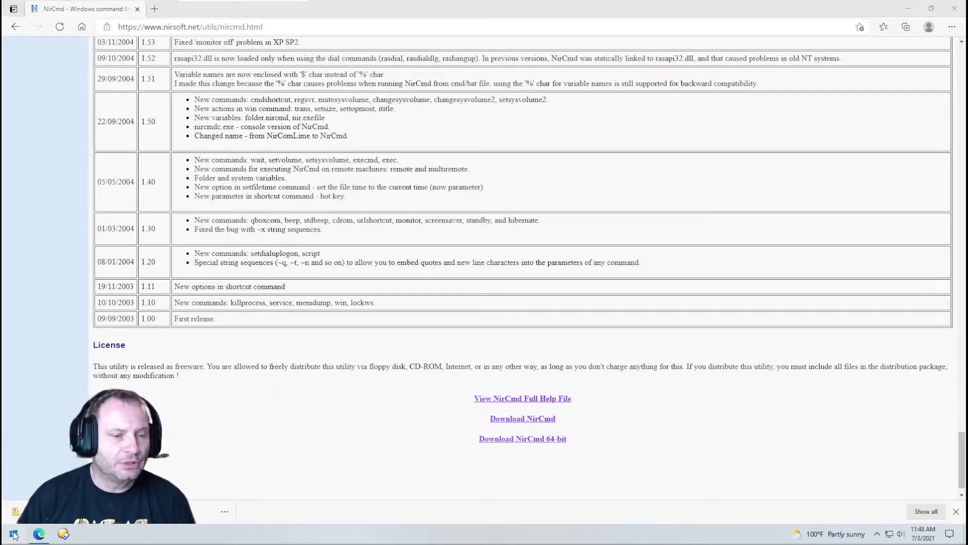
text(cmd)
key(Return)
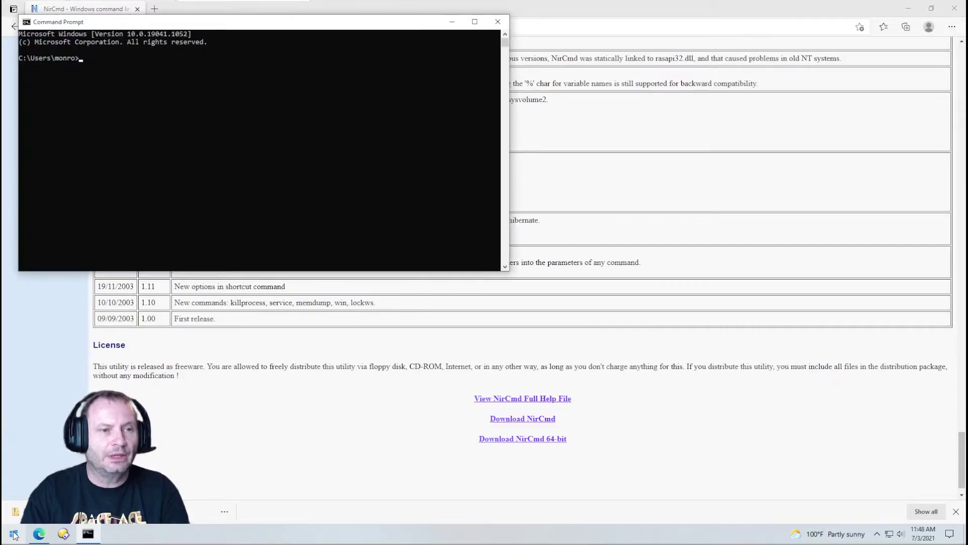
Run nircmd, dismiss the NirCmd v2.86 about box, and close Command Prompt and Edge.
text(nircmd)
key(Return)
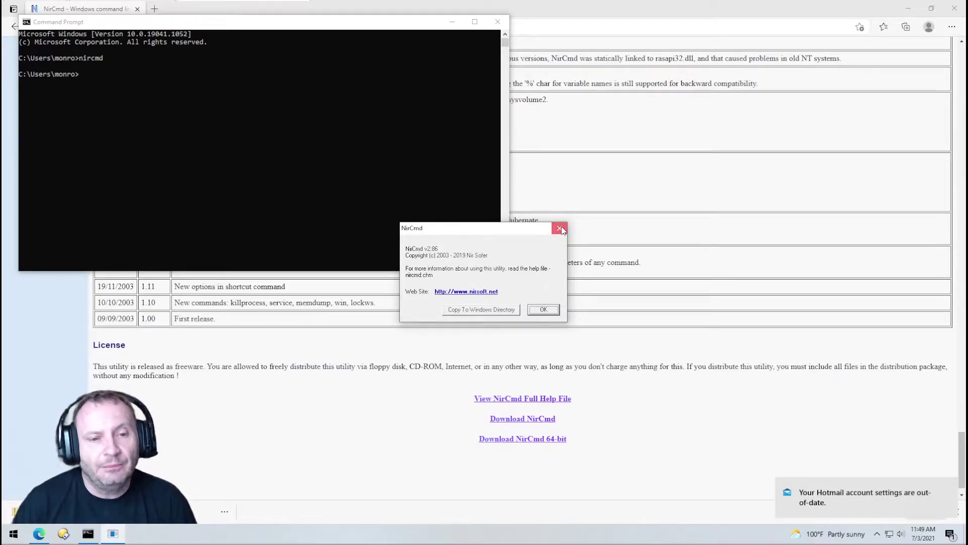
click(541, 313)
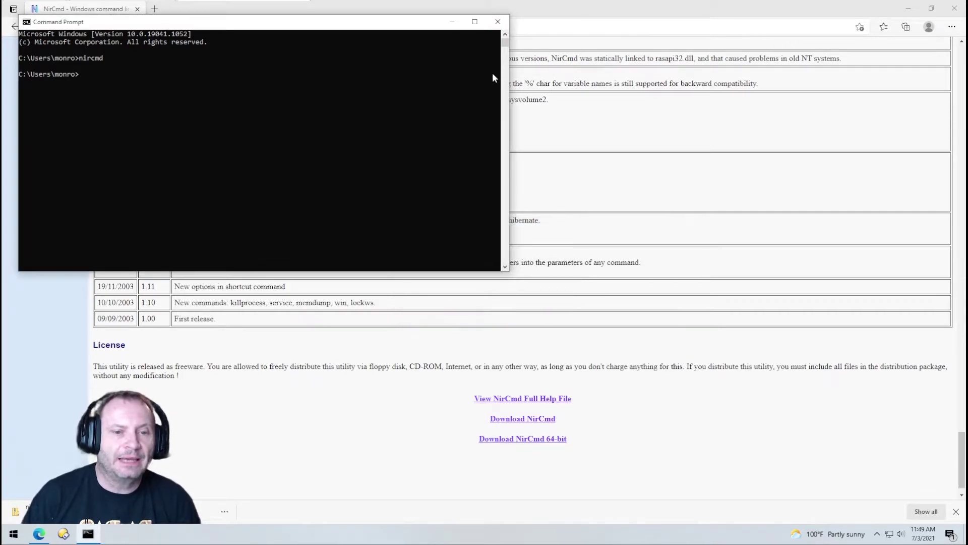
click(496, 22)
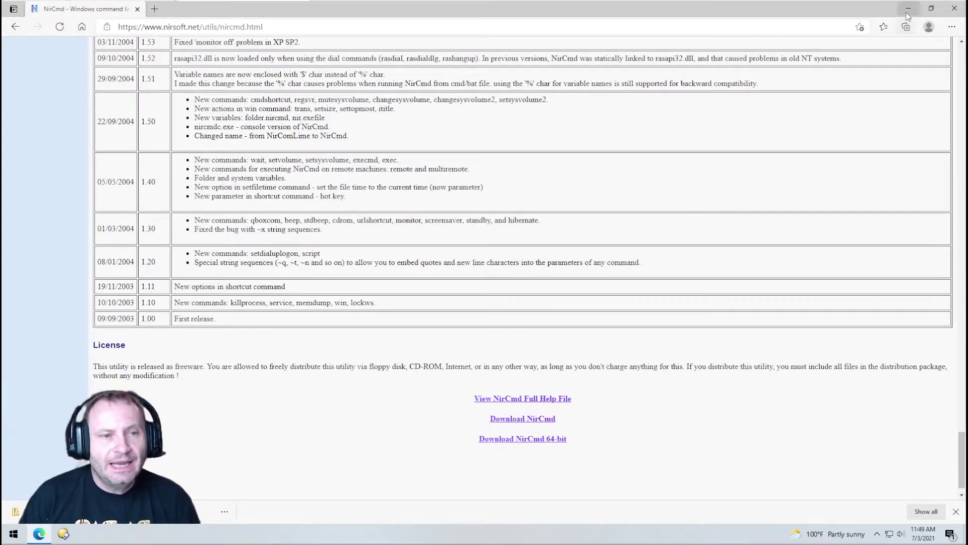
click(954, 8)
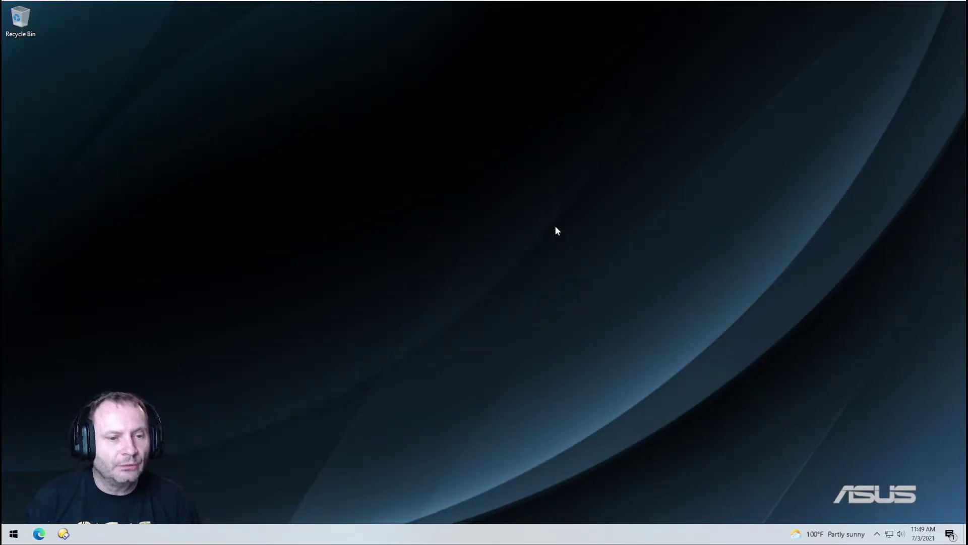
View the two playback devices in the volume flyout, then bring up the sound options menu.
click(901, 534)
click(908, 483)
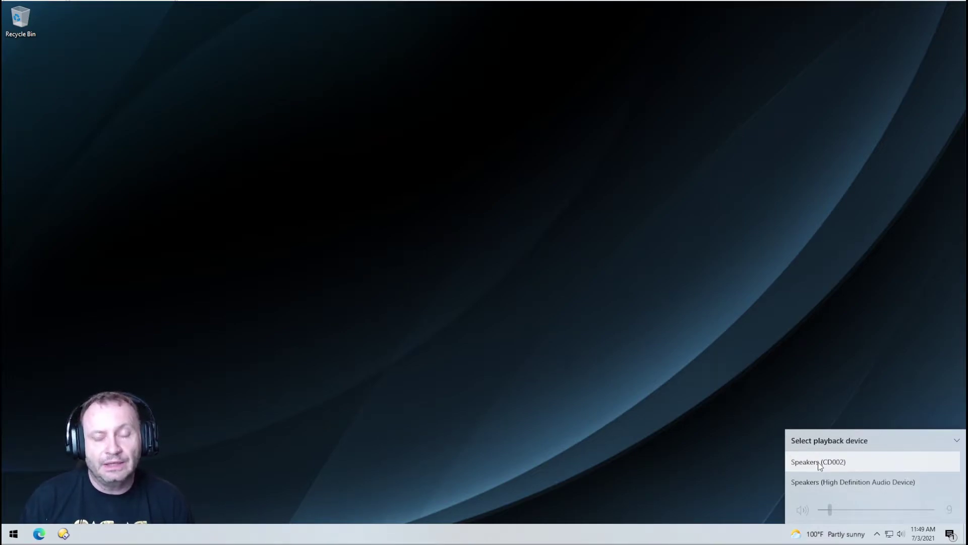
right_click(900, 536)
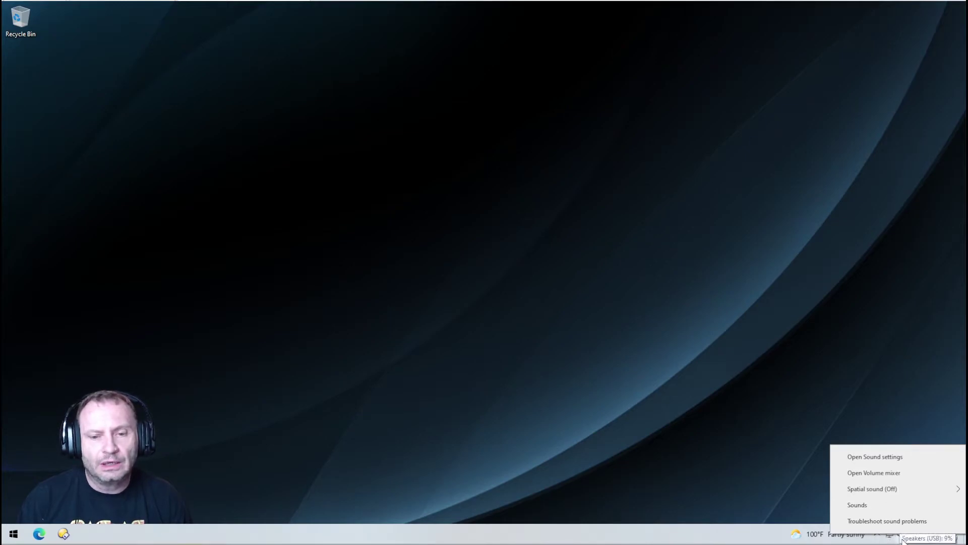
Open the Sound dialog's Playback tab and rename the USB speakers to 'USB'.
click(862, 505)
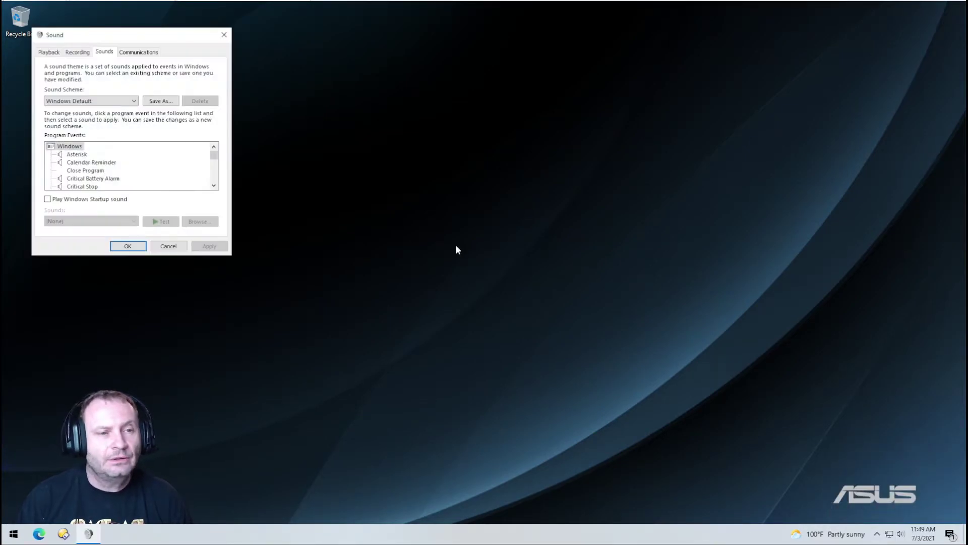
drag(115, 37, 722, 112)
click(661, 126)
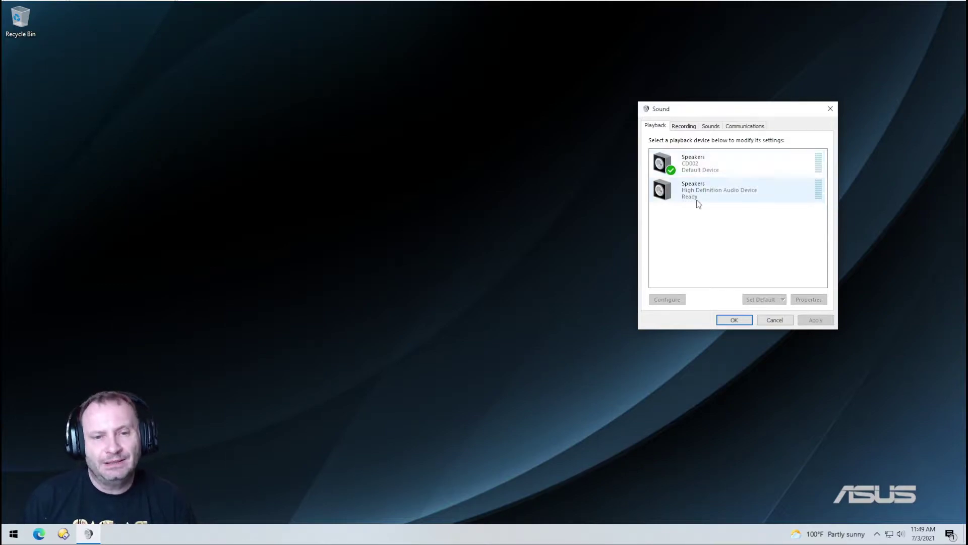
double_click(696, 169)
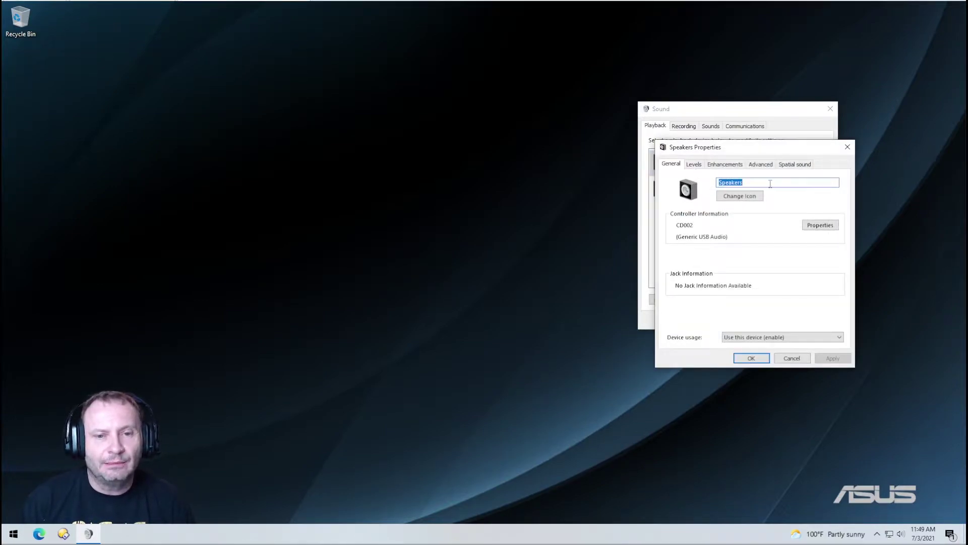
text(UJS)
text(B)
key(BackSpace)
key(BackSpace)
key(BackSpace)
key(BackSpace)
text(USB)
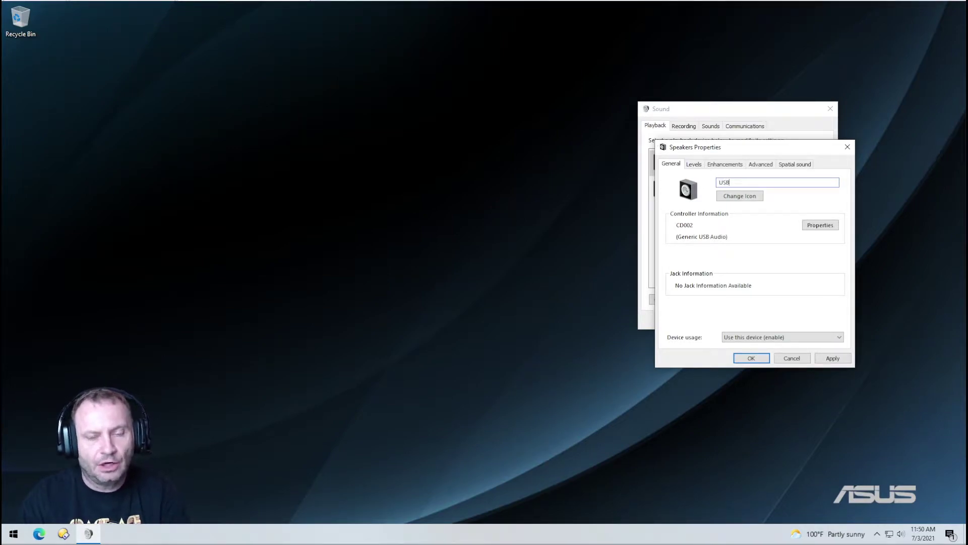
click(747, 359)
Rename the built-in speakers to 'Internal'.
double_click(713, 192)
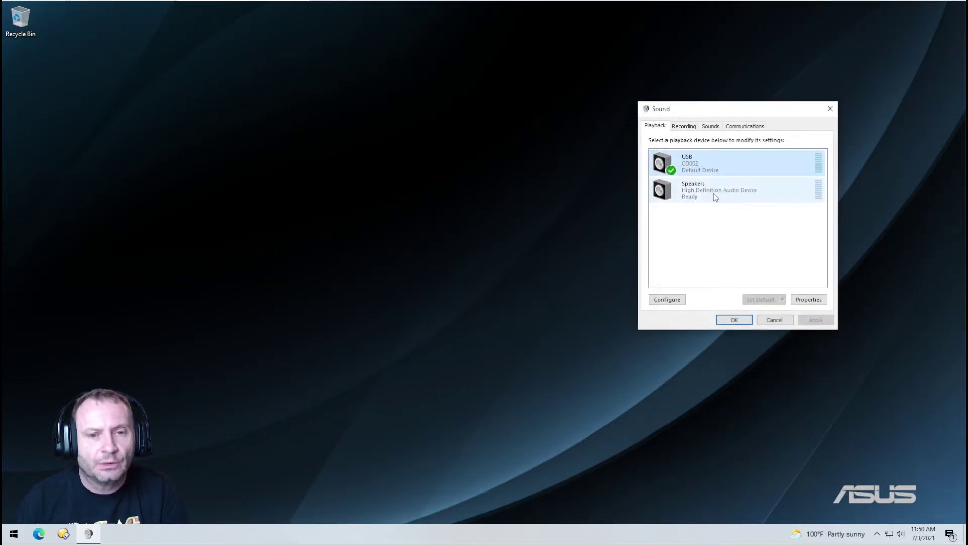
text(Inm)
key(BackSpace)
text(ternal)
key(Return)
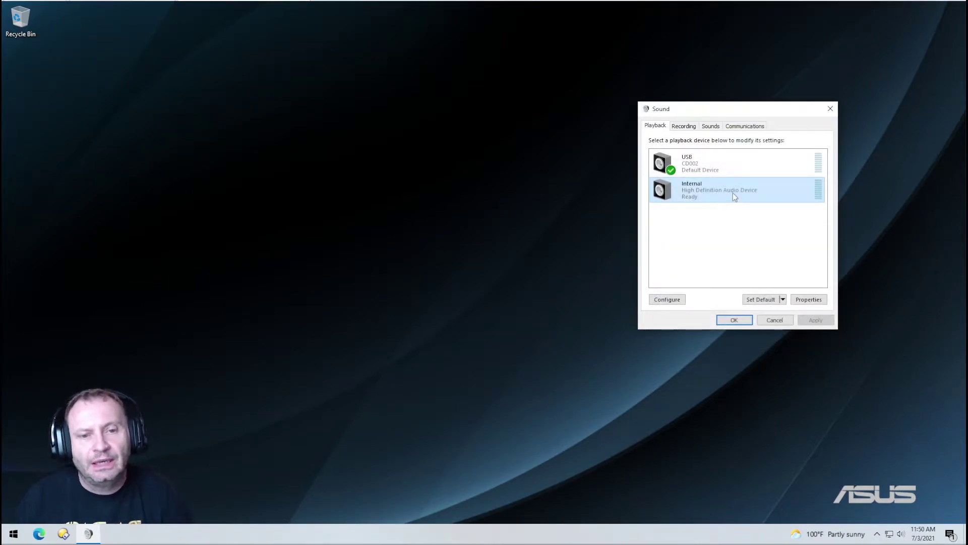
Check the renamed devices in the volume flyout and close the Sound dialog.
click(904, 539)
click(812, 441)
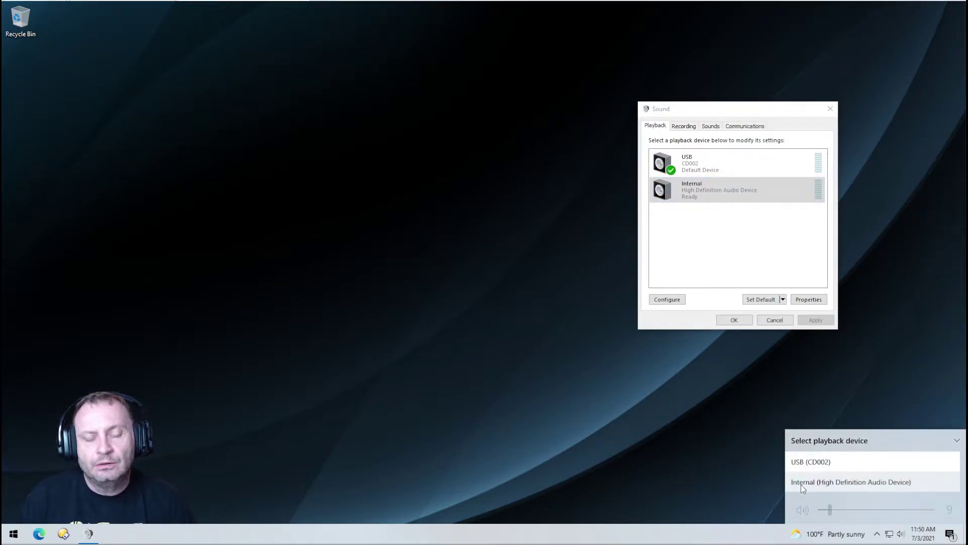
click(705, 445)
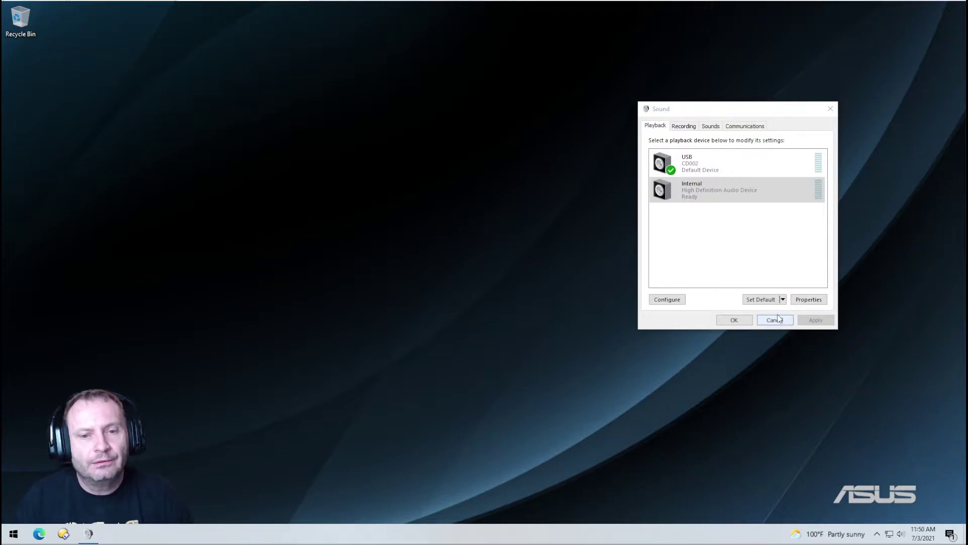
click(735, 321)
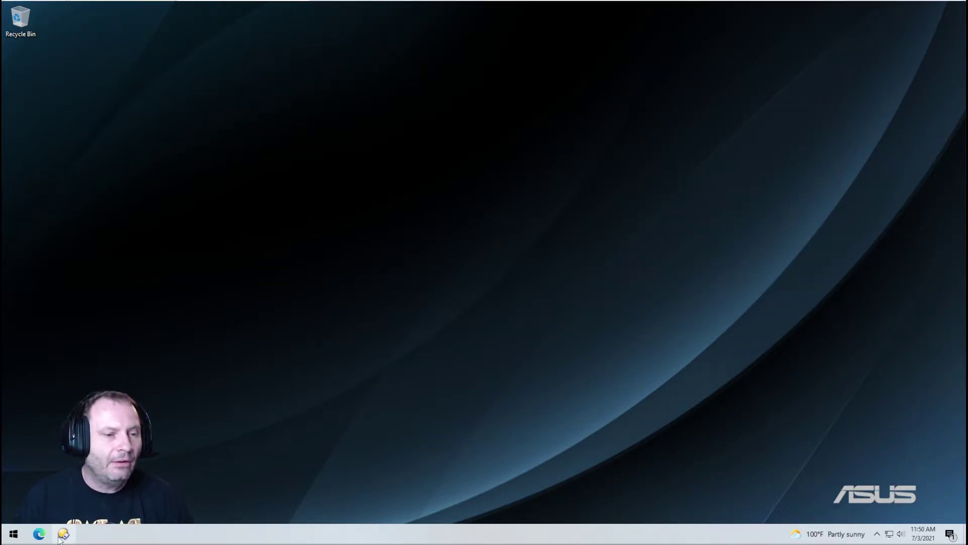
Restore Directory Opus, open Customize on the Keys tab, and show the new hotkey types.
click(60, 536)
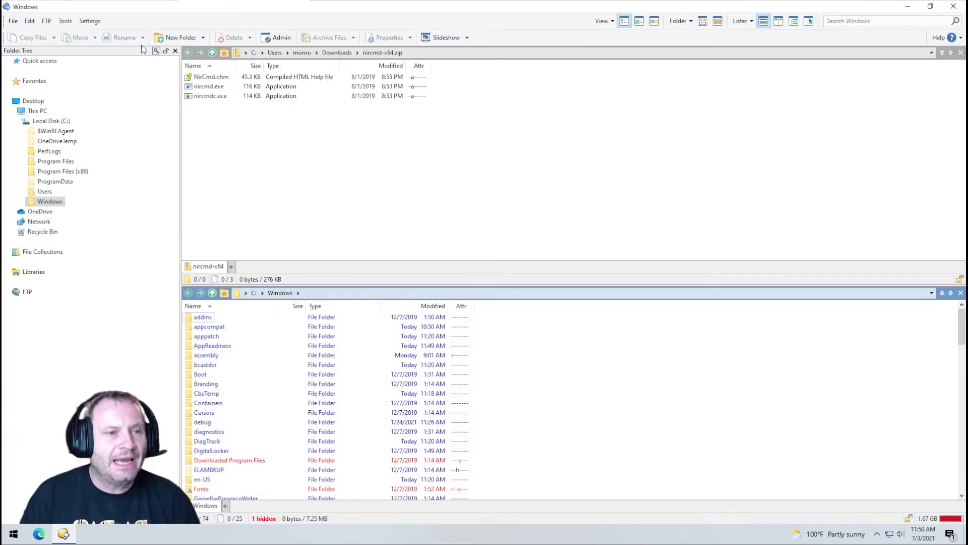
click(91, 23)
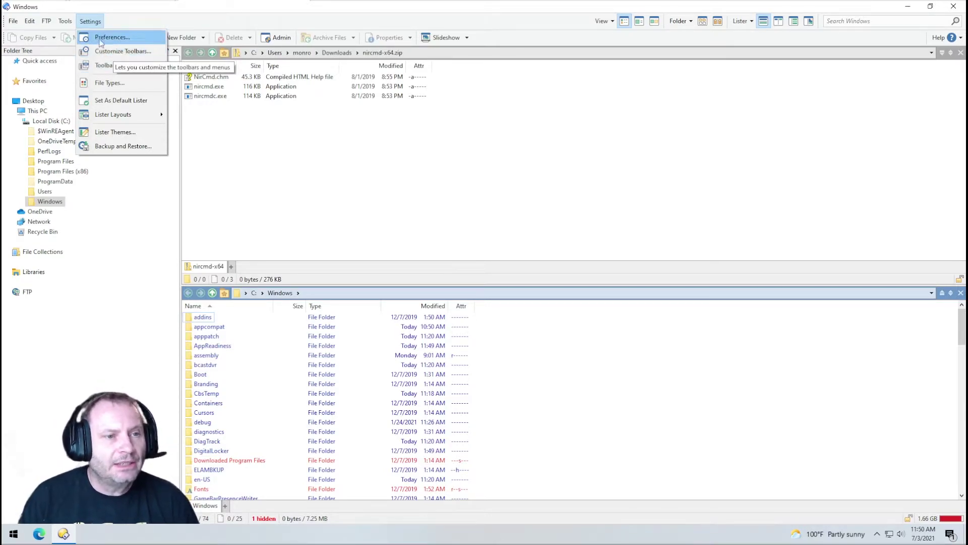
click(518, 12)
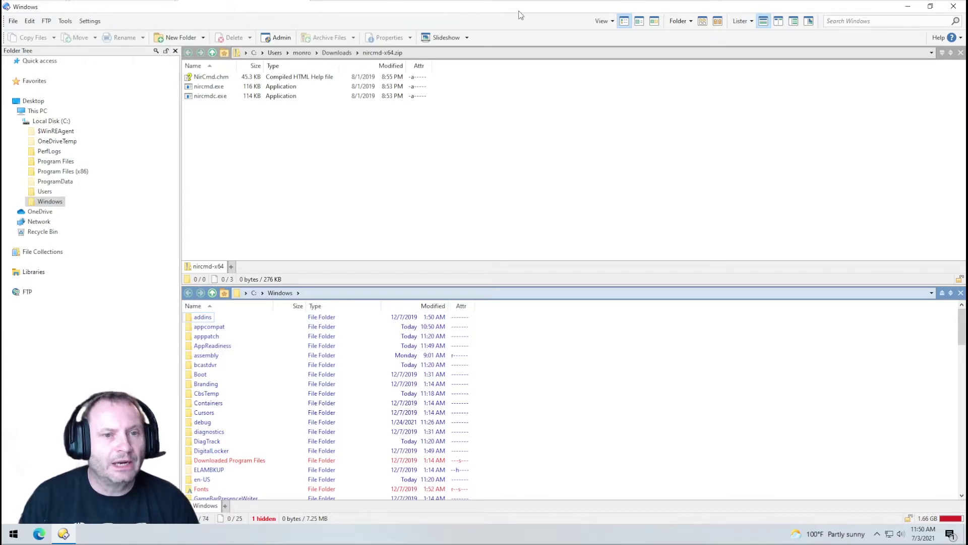
right_click(505, 31)
click(552, 38)
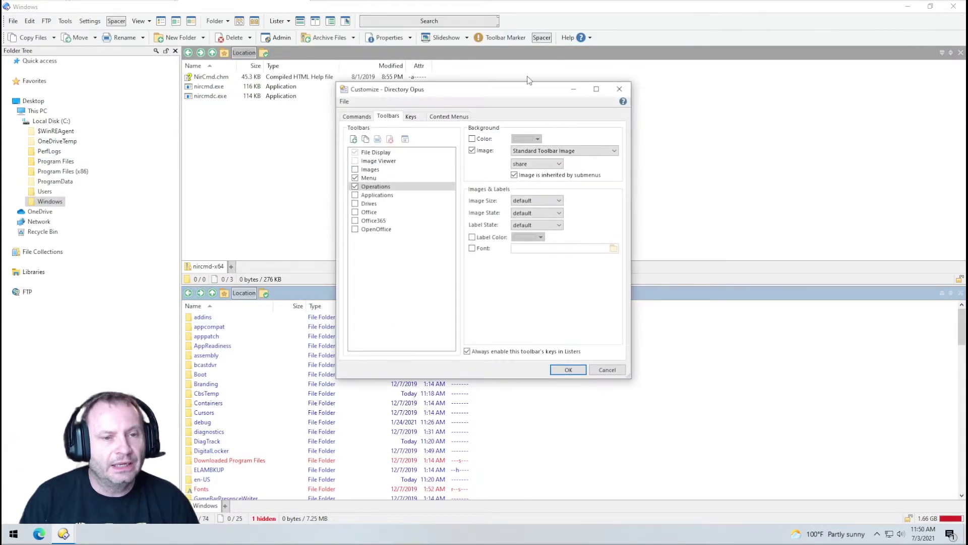
click(411, 117)
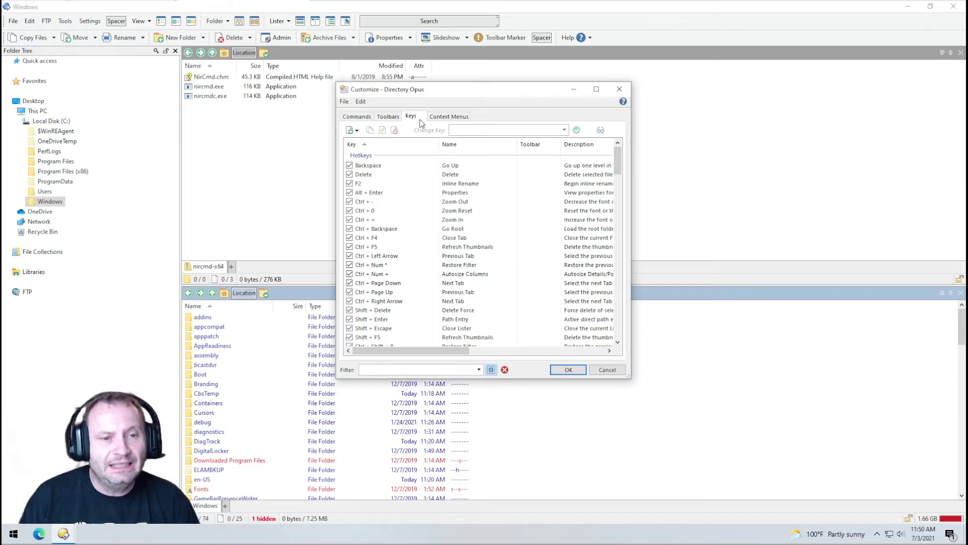
click(352, 130)
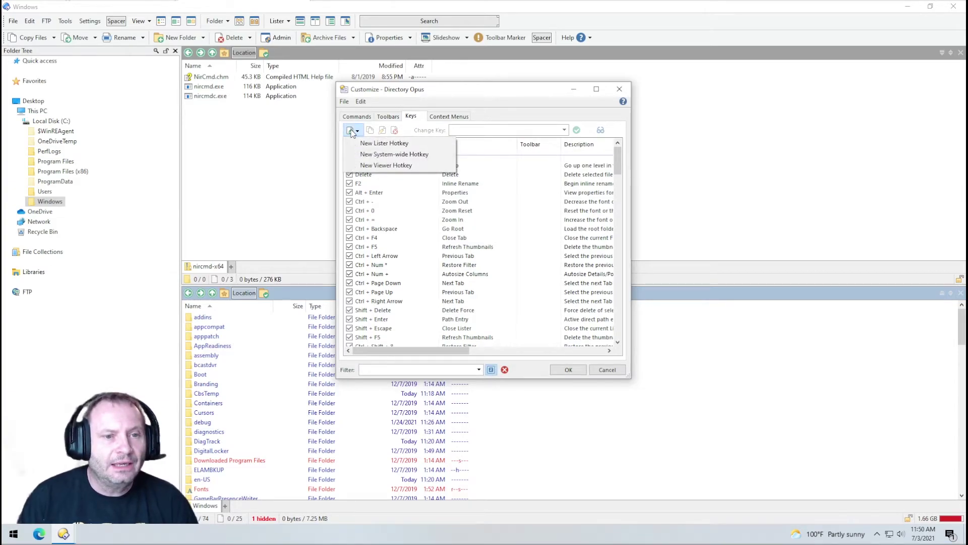
Create a system-wide hotkey named 'Set to USB Audio' bound to Ctrl+F1.
click(403, 157)
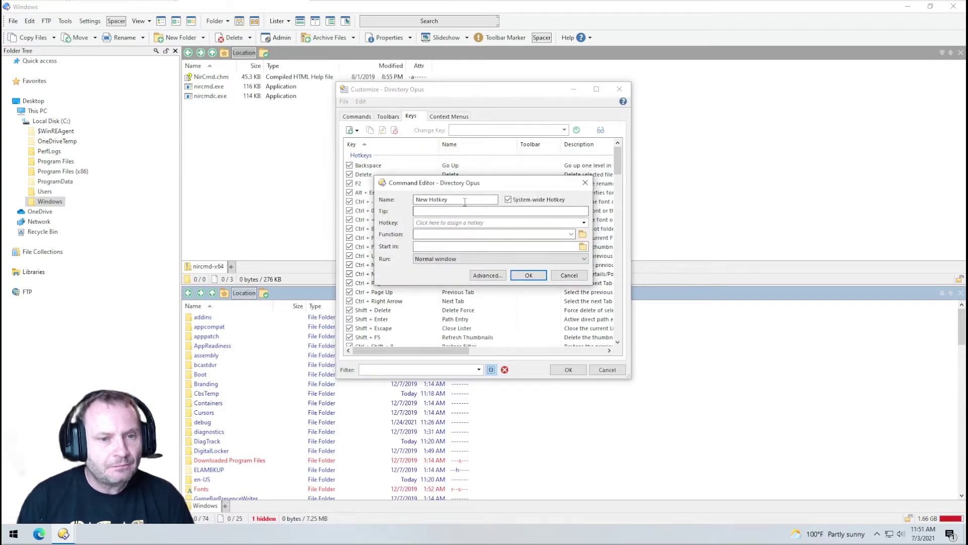
drag(465, 202, 364, 202)
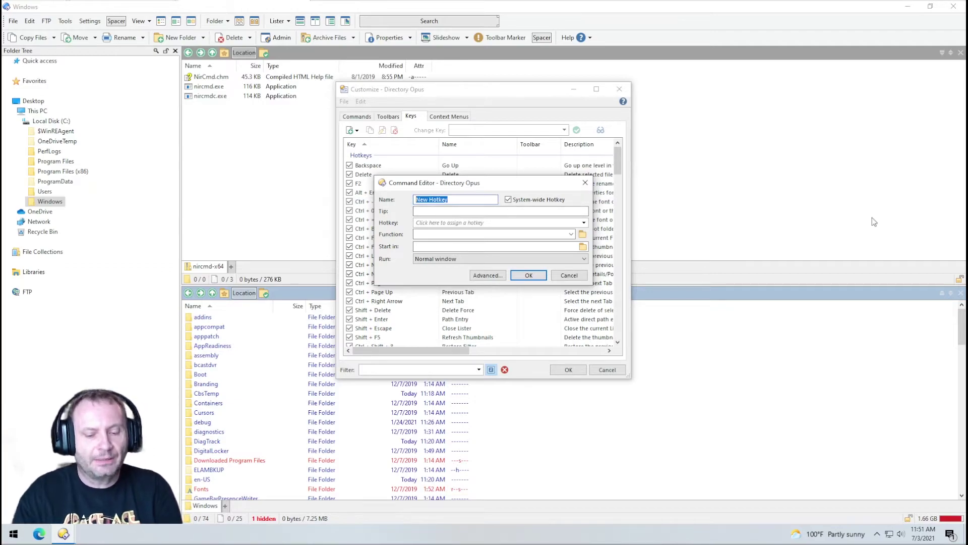
text(Set to USB Audio)
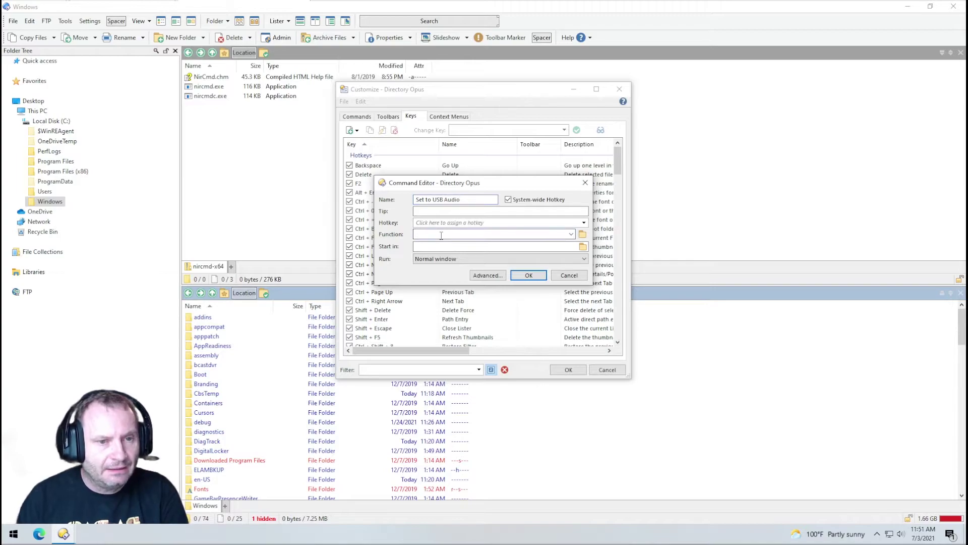
click(438, 223)
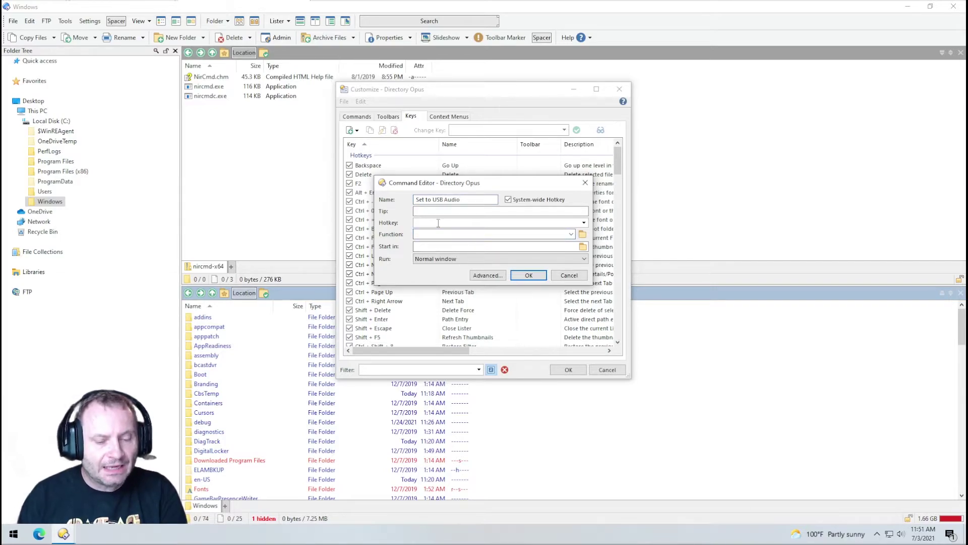
key(ctrl+F1)
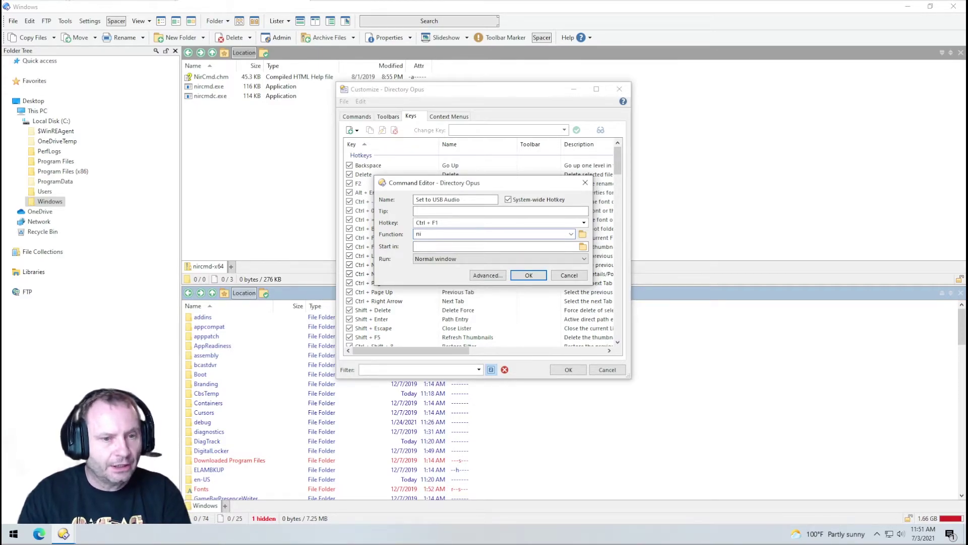
Set its function to nircmd setdefaultsounddevice "USB", copy the command, and save the hotkey.
text(m)
text(md)
text( setdefaultsoun)
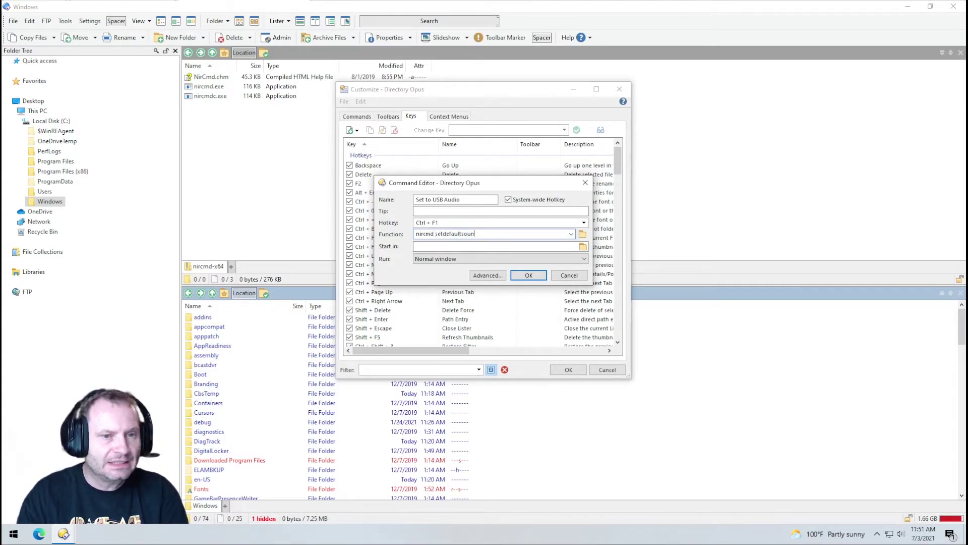
text(ddev)
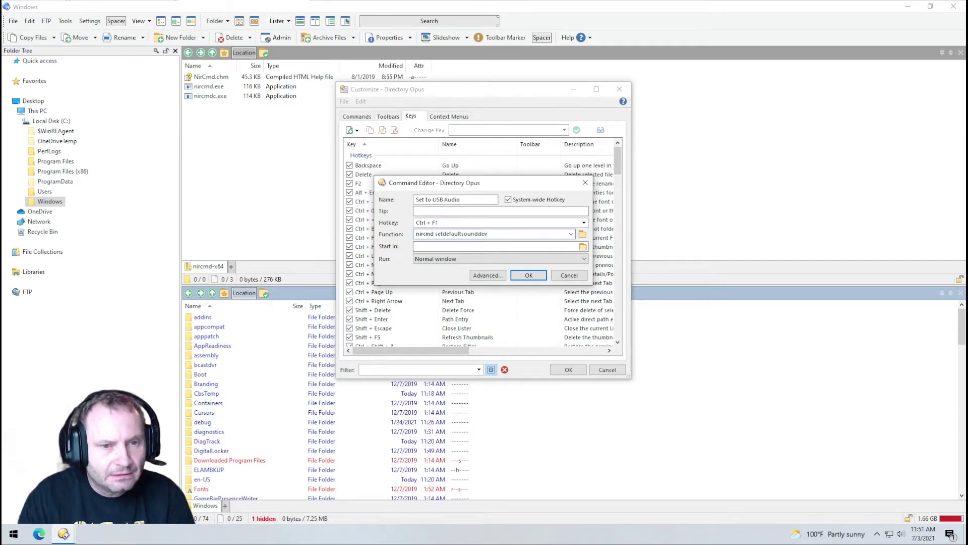
text(ice ")
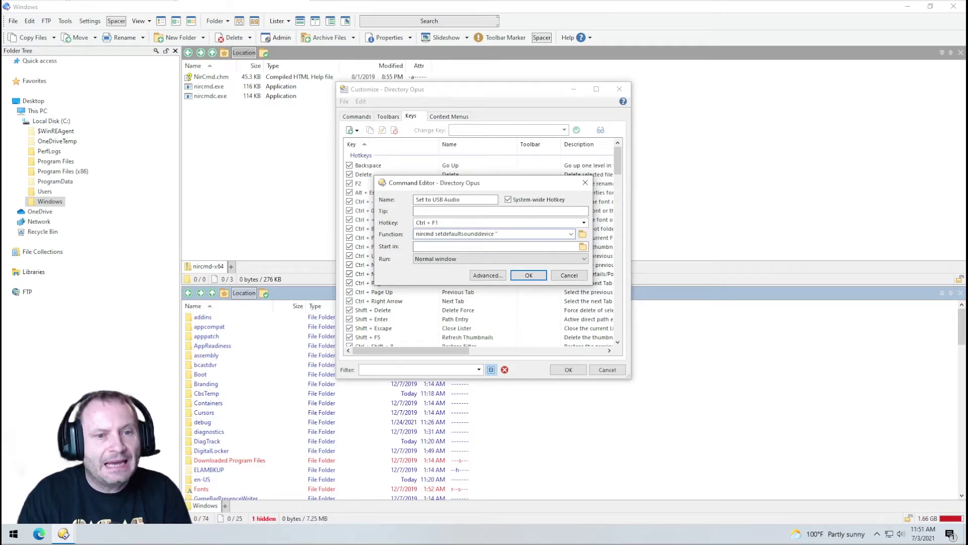
text(USB")
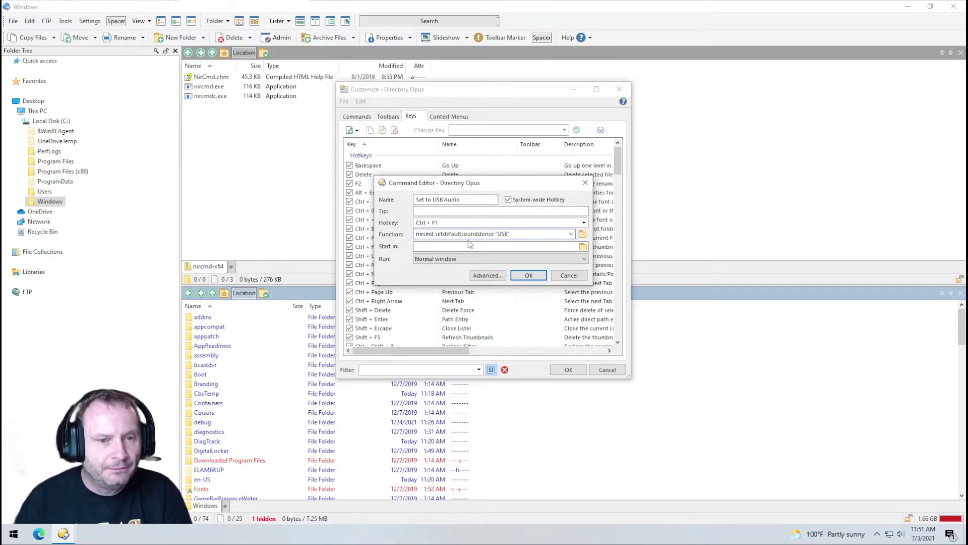
drag(538, 234, 387, 237)
key(ctrl+c)
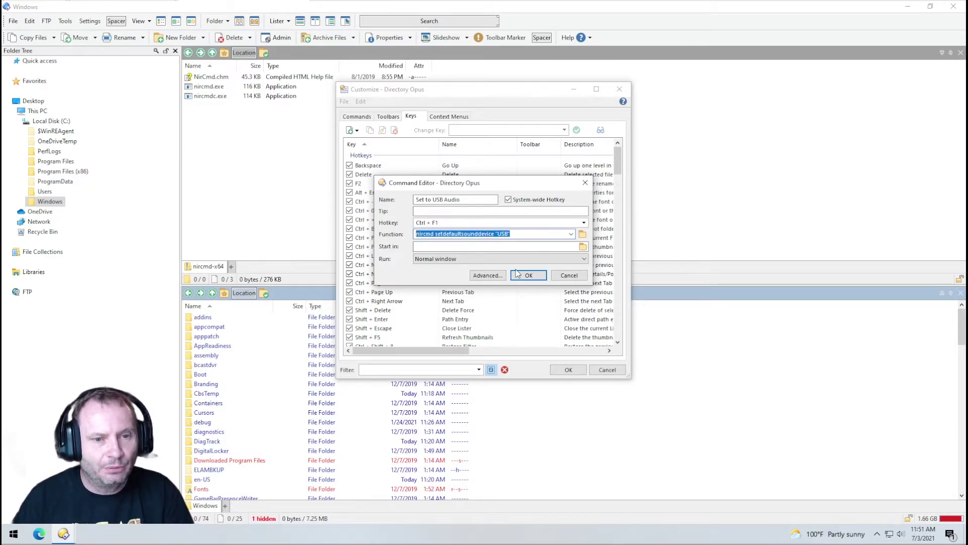
click(529, 275)
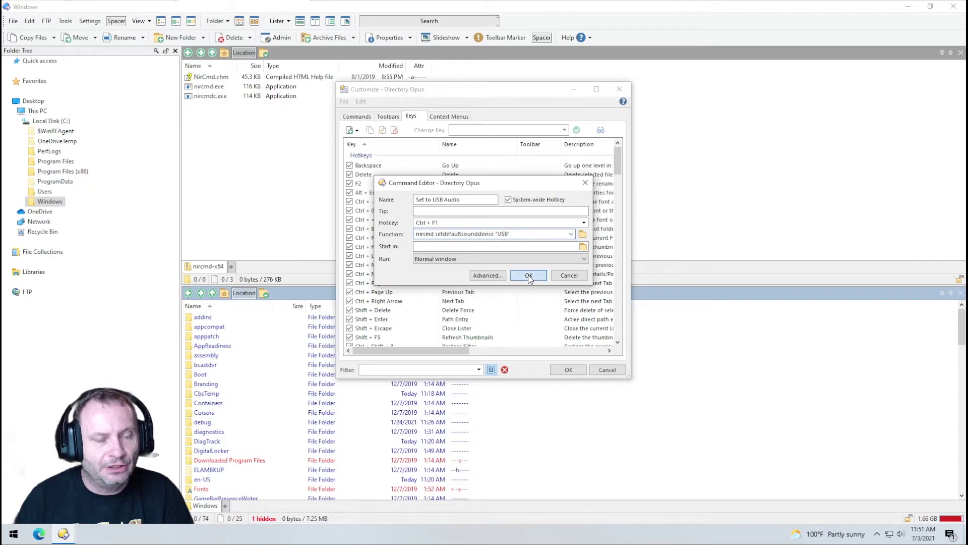
Create another system-wide hotkey named 'Set to Internal' and paste in the nircmd command.
click(357, 130)
click(452, 151)
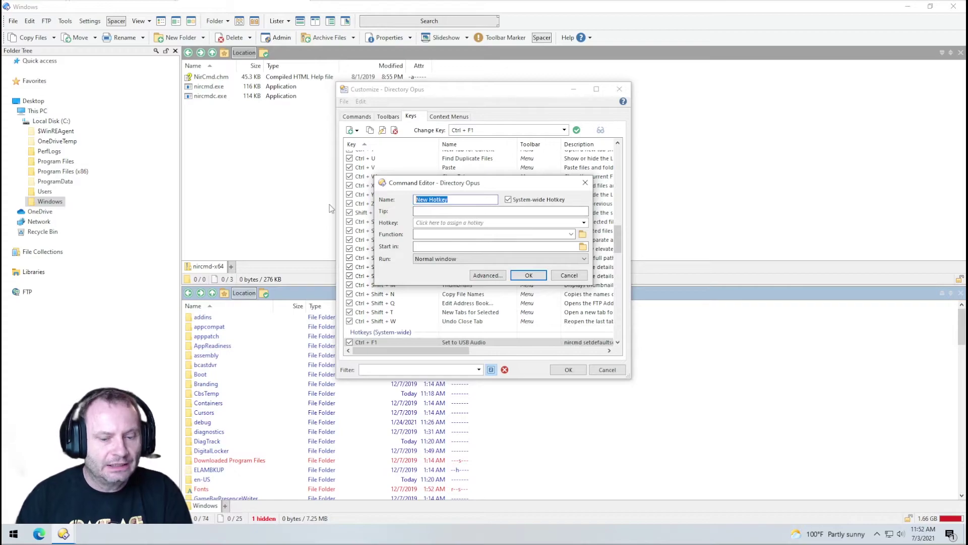
text(Set to Internal)
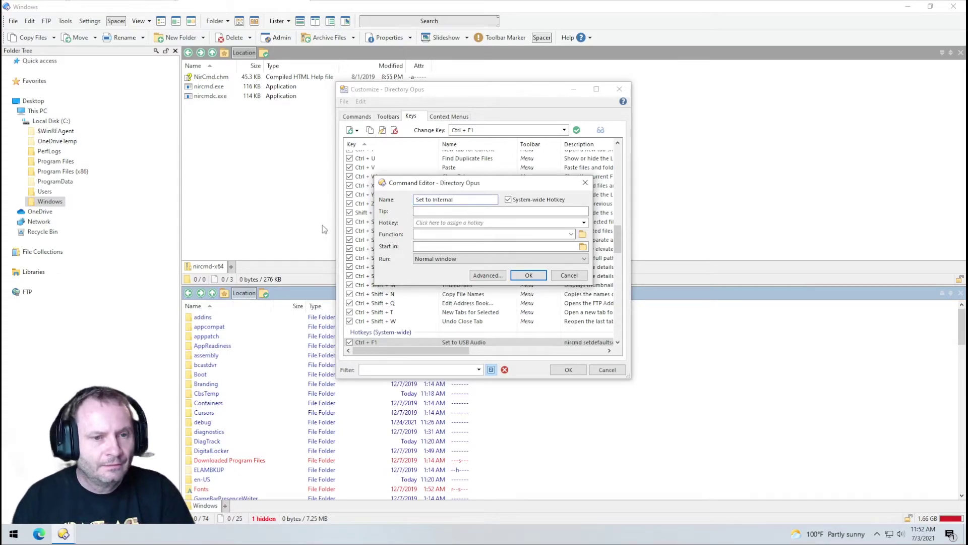
click(462, 234)
key(ctrl+v)
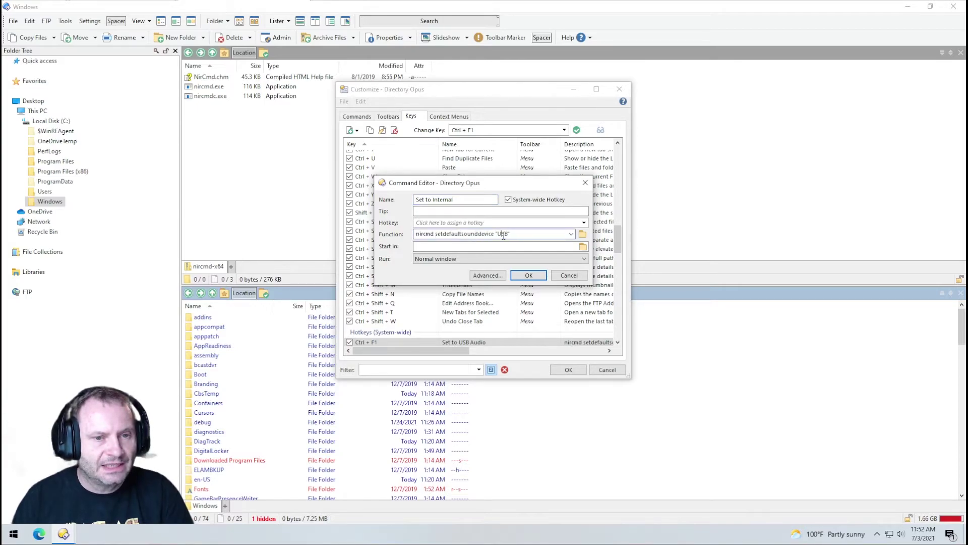
Change the command's device to "Internal", assign Ctrl+F2, and save the hotkey.
double_click(504, 234)
key(End)
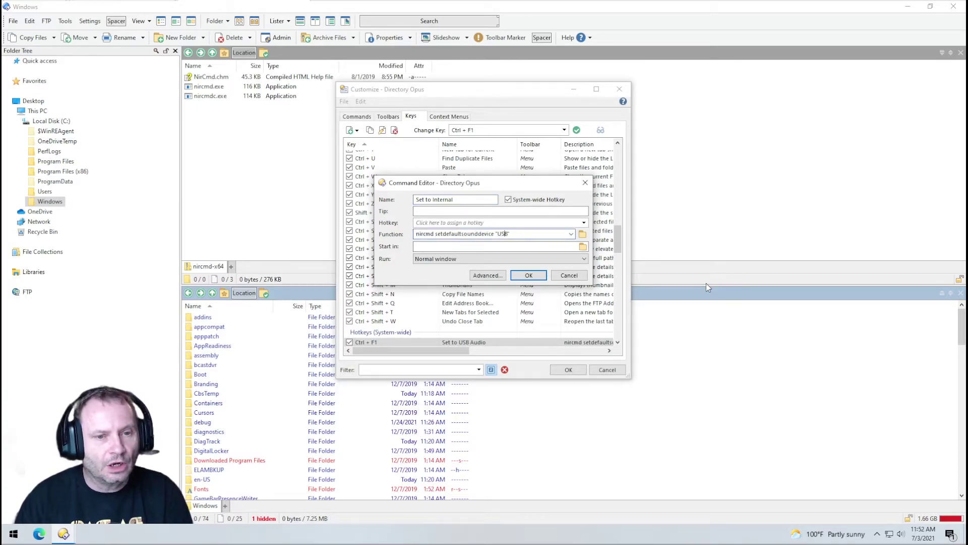
key(ctrl+shift+Left)
text(Internal)
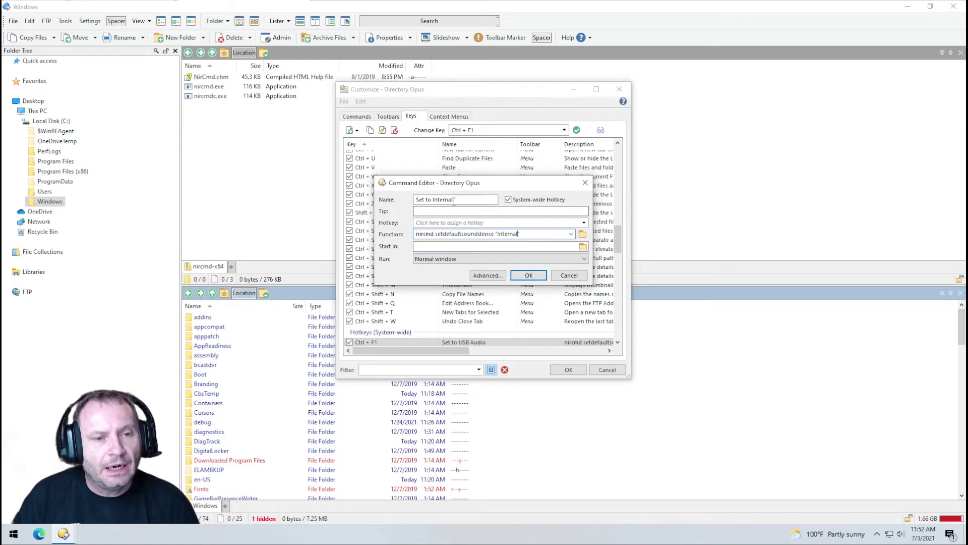
click(528, 278)
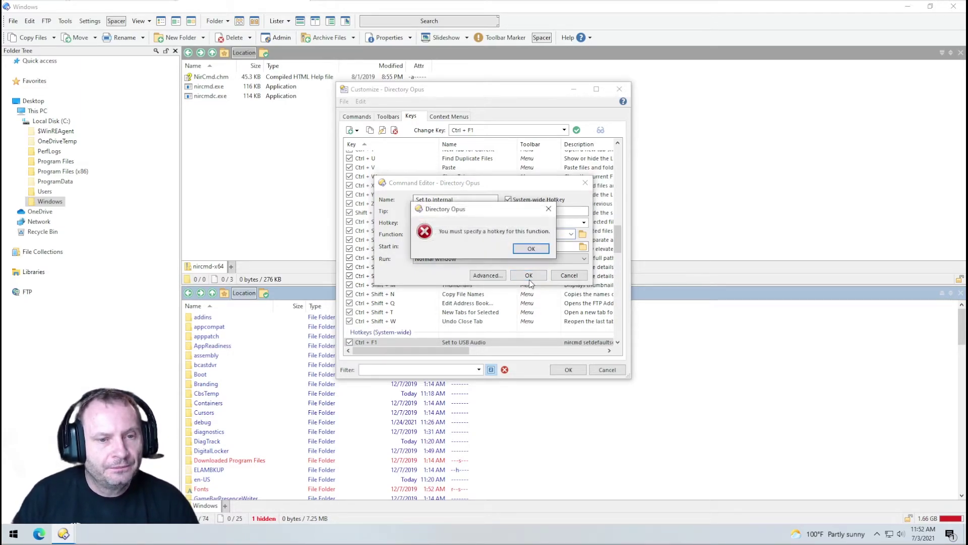
click(529, 249)
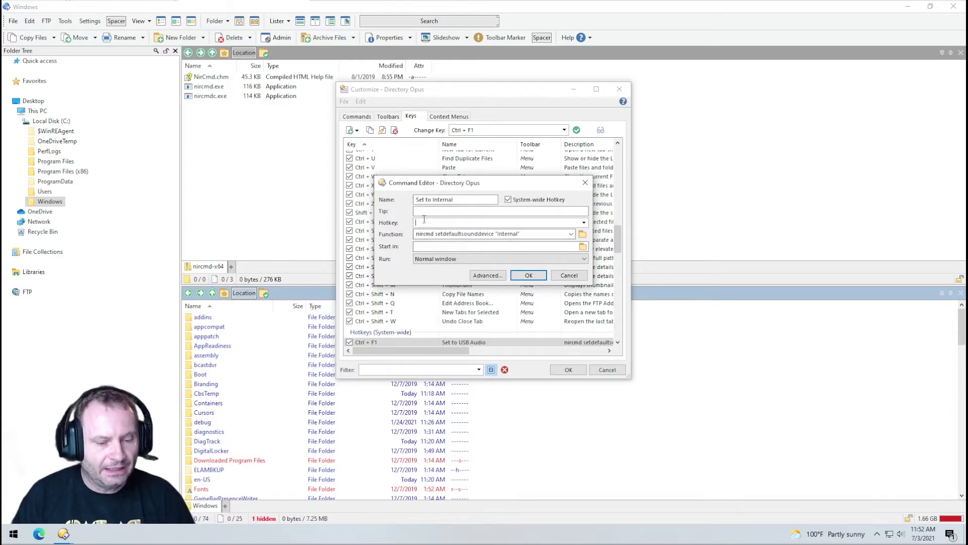
key(ctrl+F2)
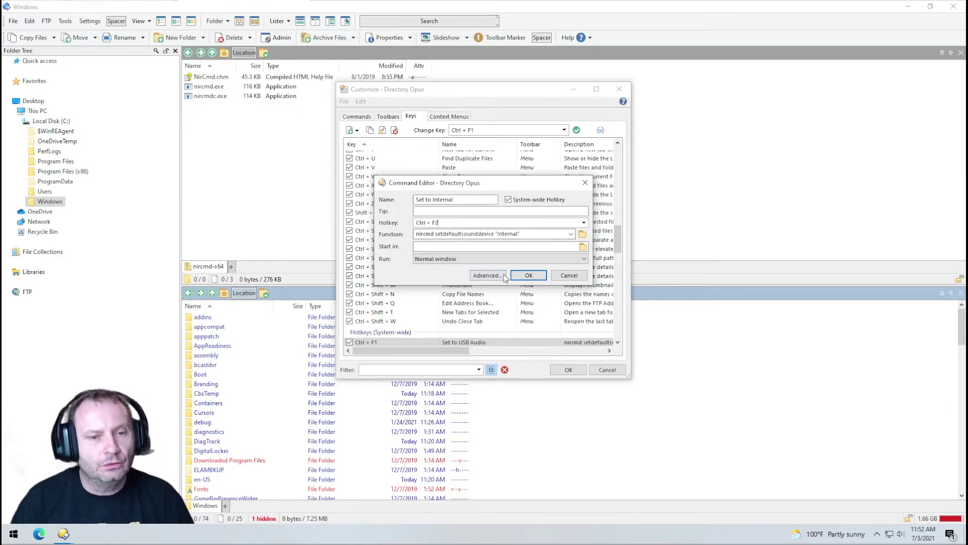
click(527, 275)
Close Directory Opus and check the active output device in the volume flyout.
click(569, 370)
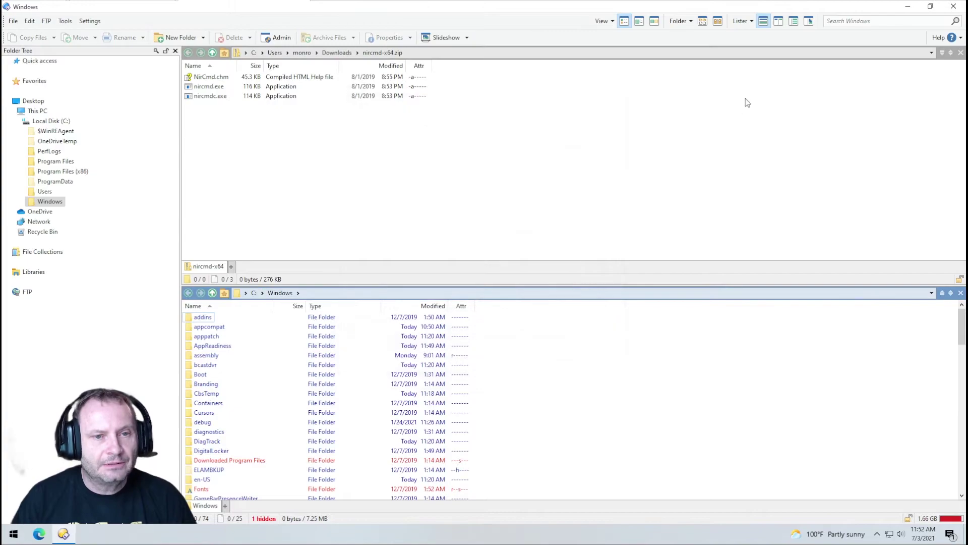
click(952, 6)
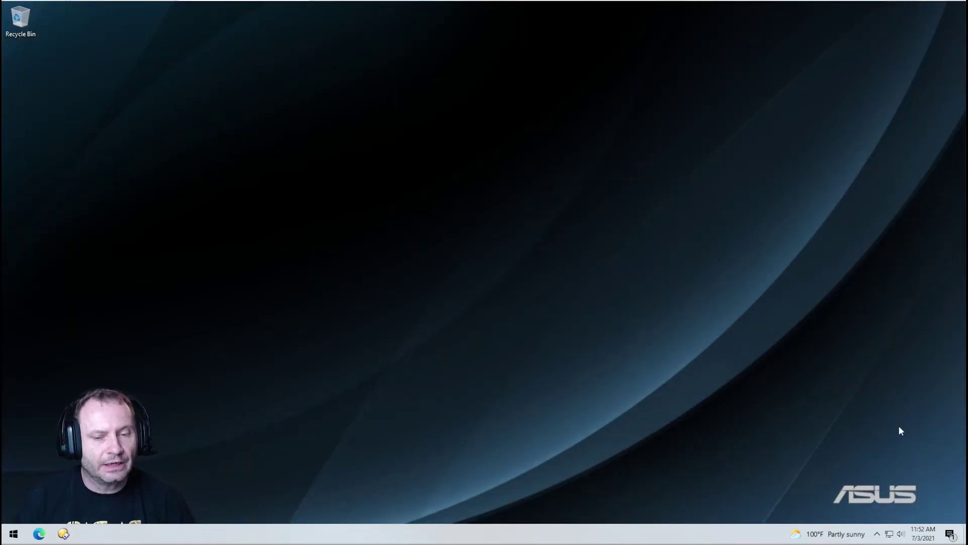
click(901, 533)
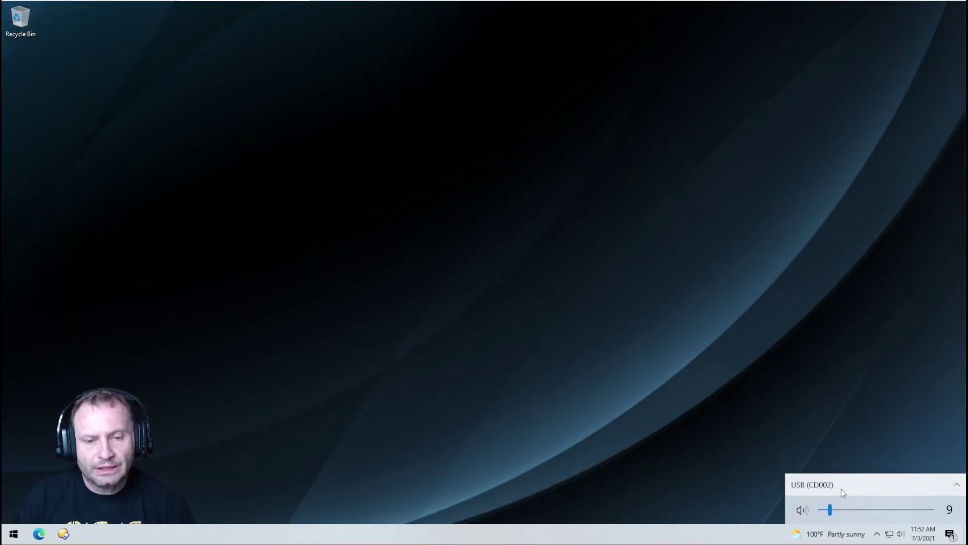
click(691, 398)
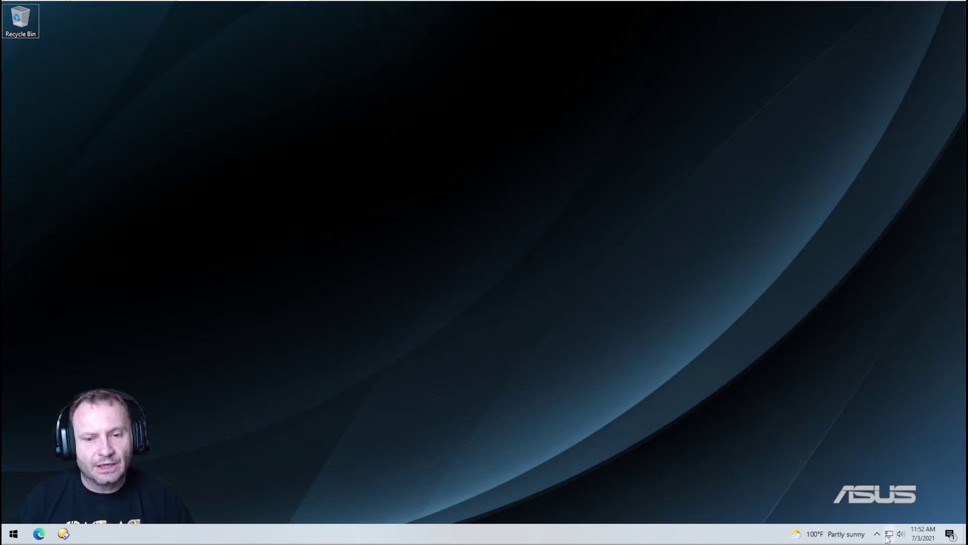
Confirm via the volume flyout that the hotkeys switch output to Internal and back to USB.
click(901, 533)
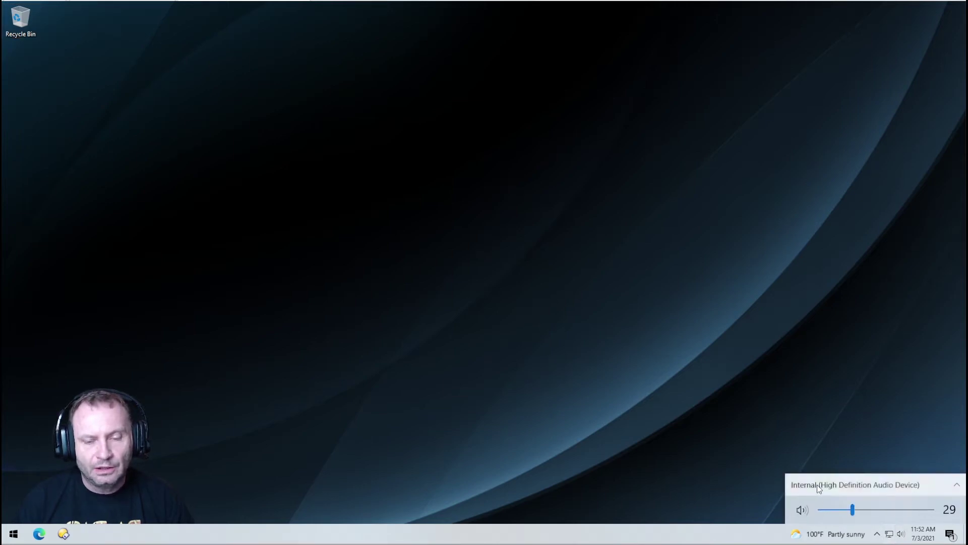
click(670, 405)
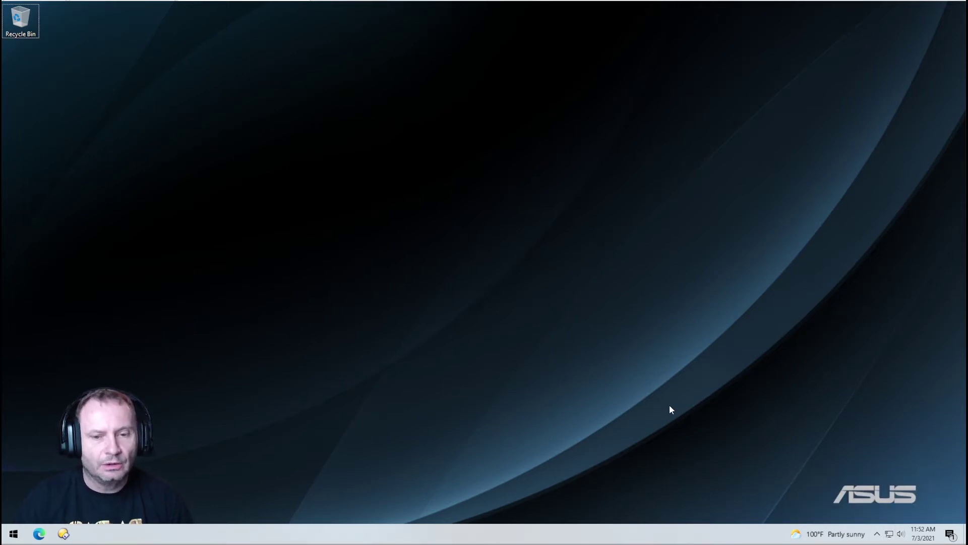
click(901, 535)
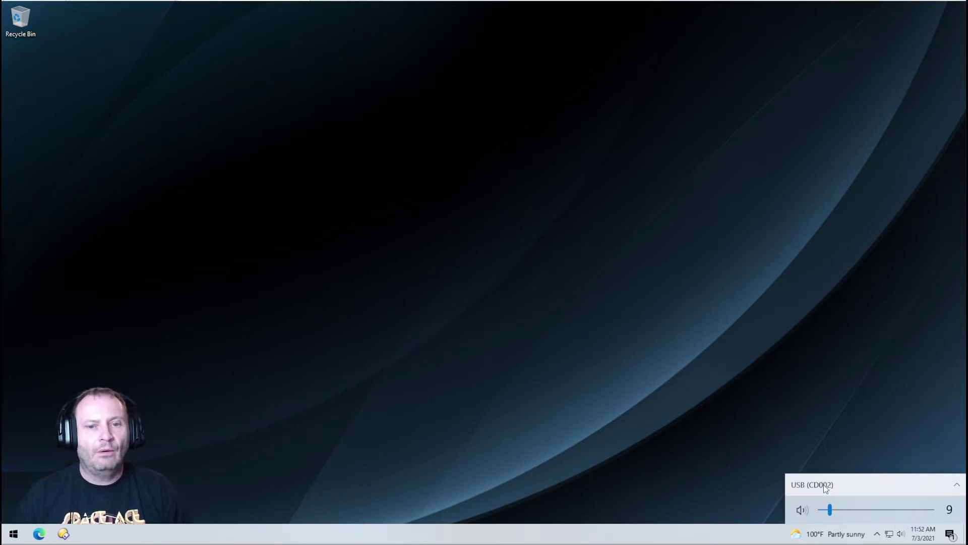
click(713, 347)
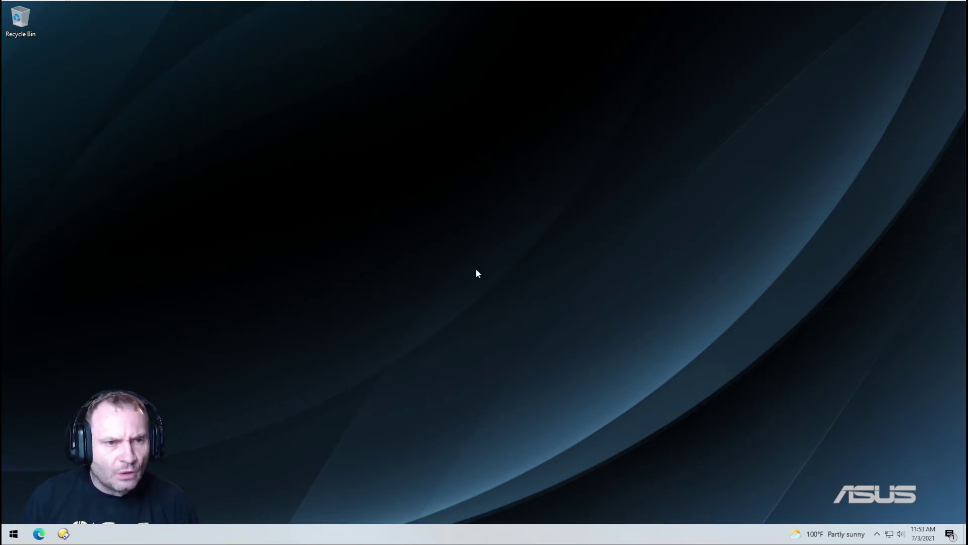
Load the NirCmd page on nirsoft.net in Microsoft Edge.
click(67, 533)
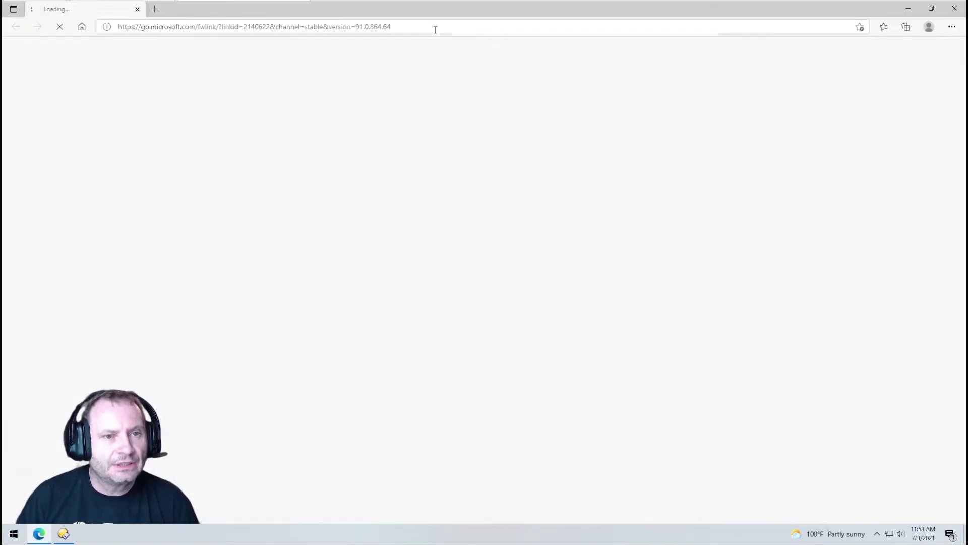
click(426, 28)
text(nirsoft.net/utils/nircmd.html)
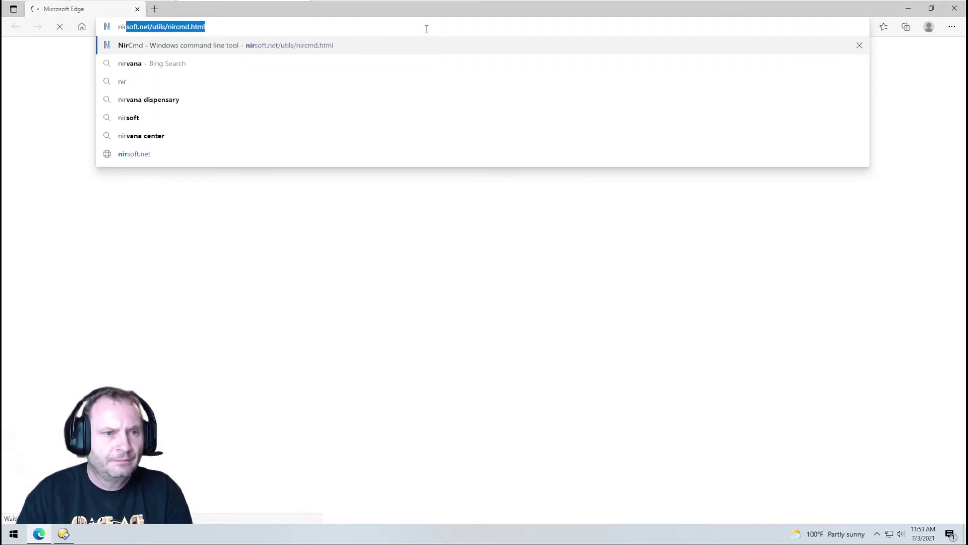
key(Return)
Copy the command 'nircmd.exe mutesysvolume 2' from the page and minimize Edge.
scroll(504, 278, down, 3)
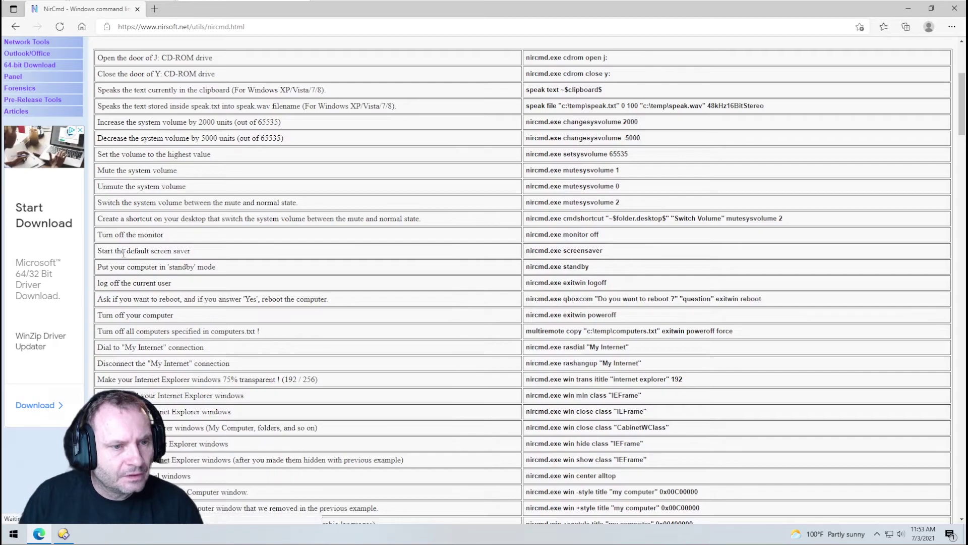
drag(97, 202, 297, 203)
click(318, 203)
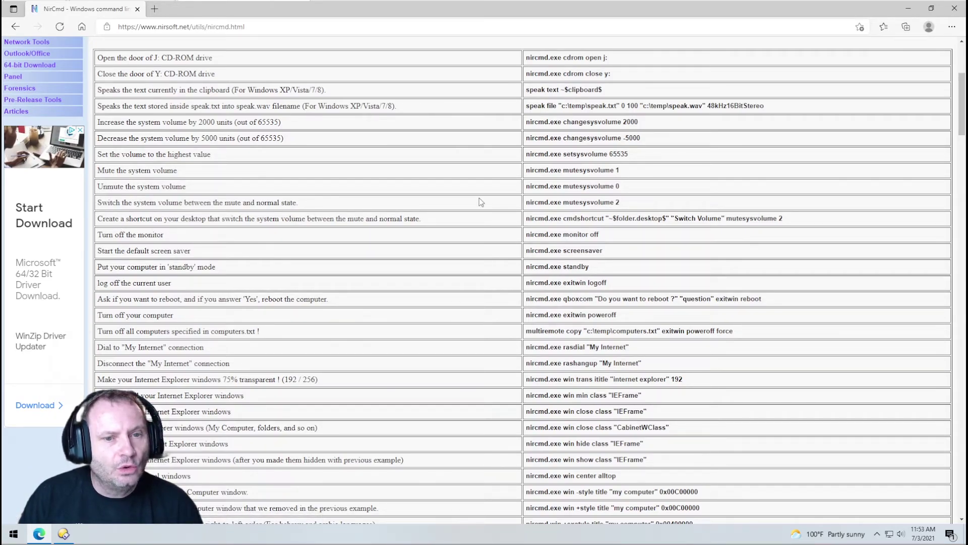
drag(526, 202, 621, 202)
right_click(620, 202)
click(647, 209)
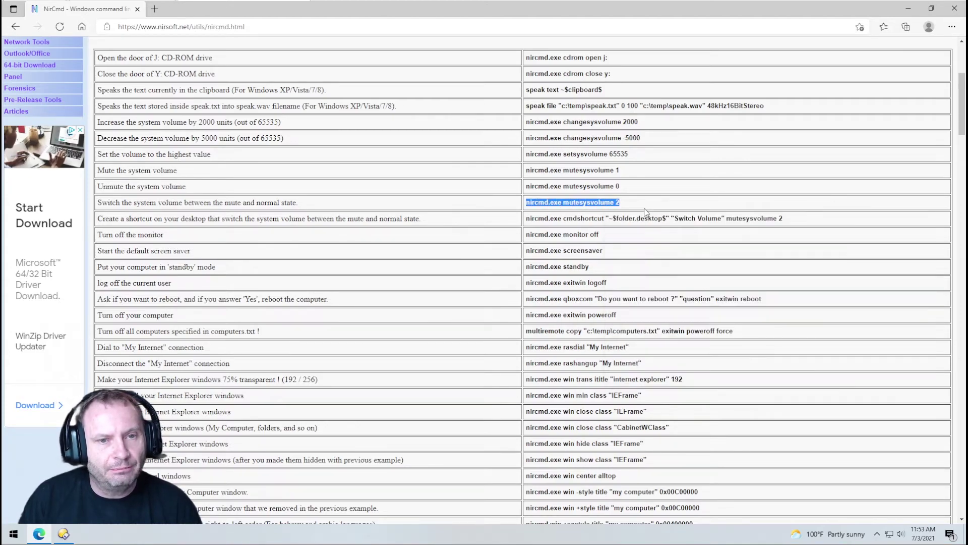
click(907, 8)
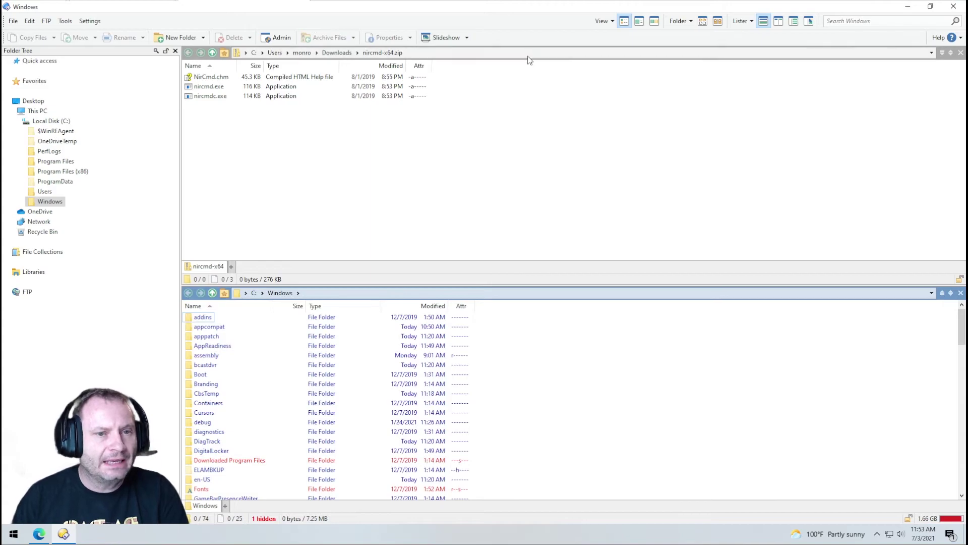
Enter Customize mode and add a new system-wide hotkey on the Keys list.
right_click(559, 38)
click(601, 44)
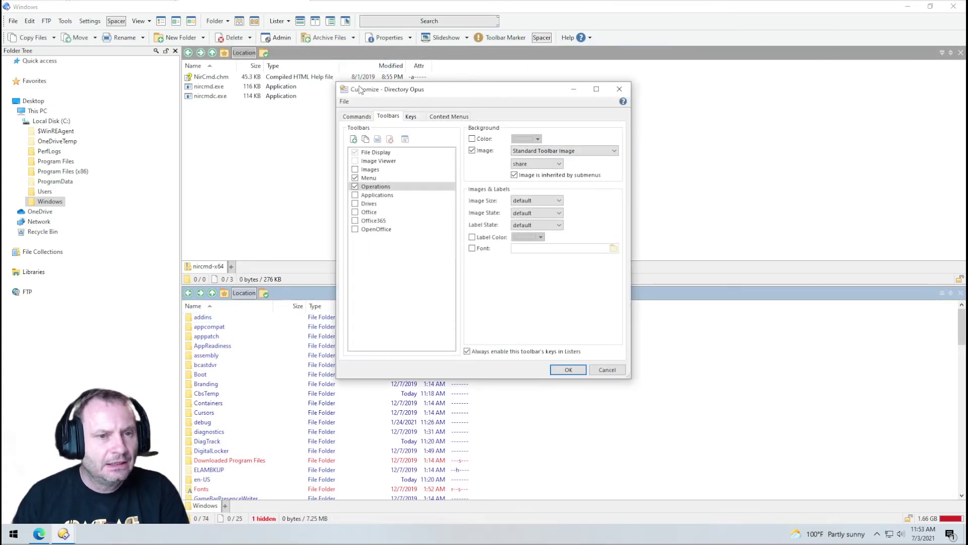
click(413, 117)
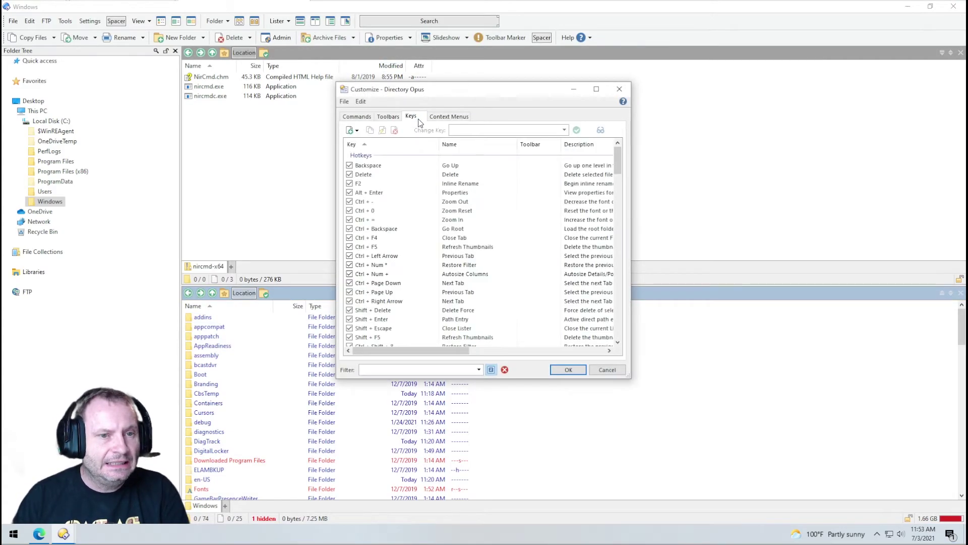
click(352, 130)
click(364, 158)
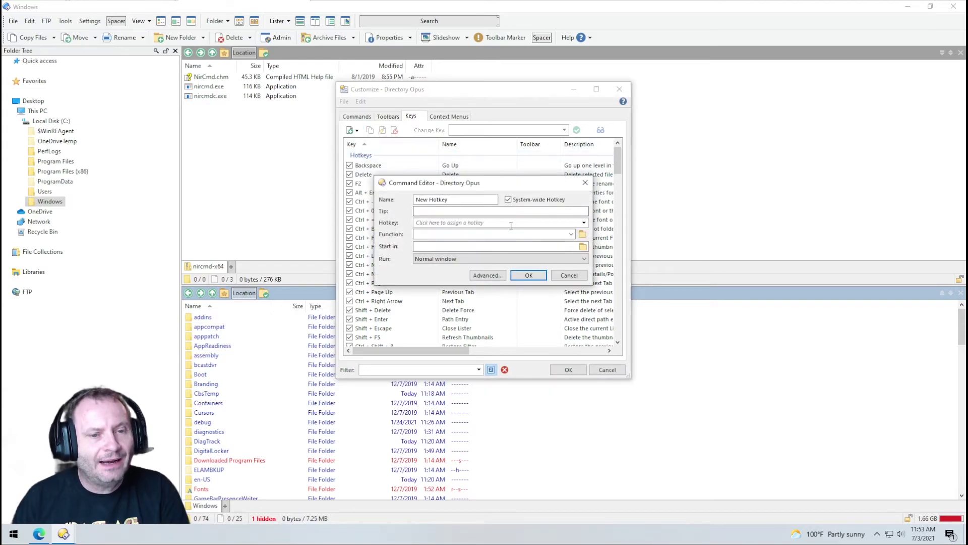
Name the hotkey 'Toggle Mute' and assign it Ctrl+Home.
drag(450, 200, 357, 208)
text(Ti)
key(BackSpace)
text(oggle Mute)
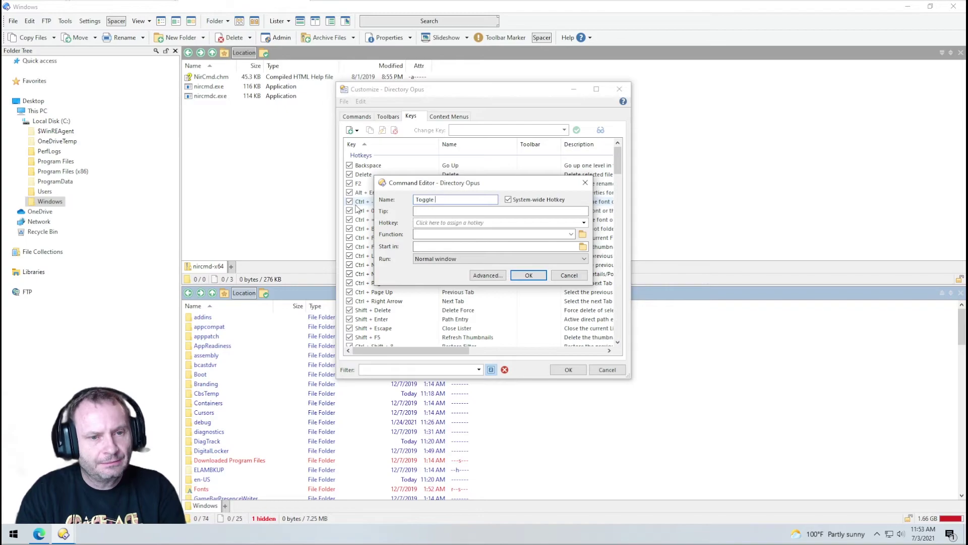
click(468, 222)
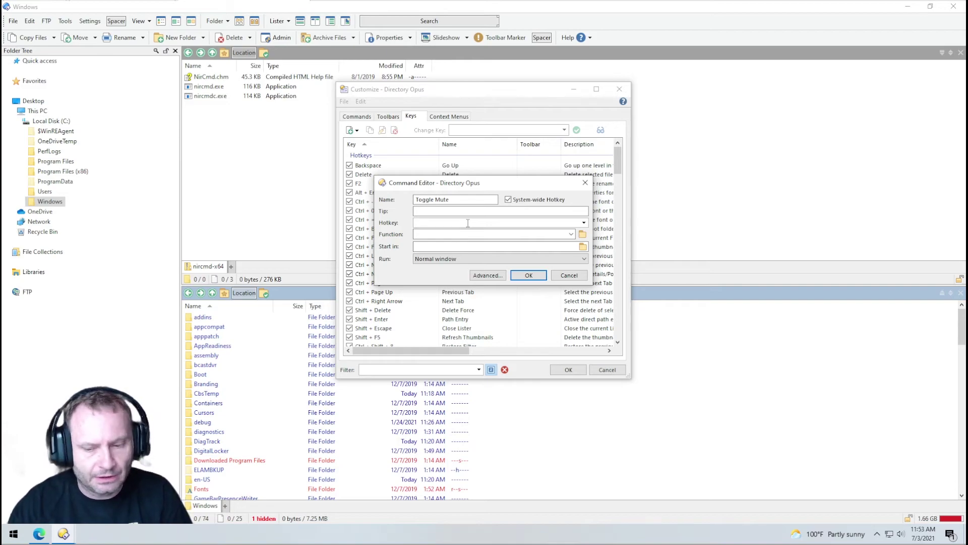
key(ctrl+Home)
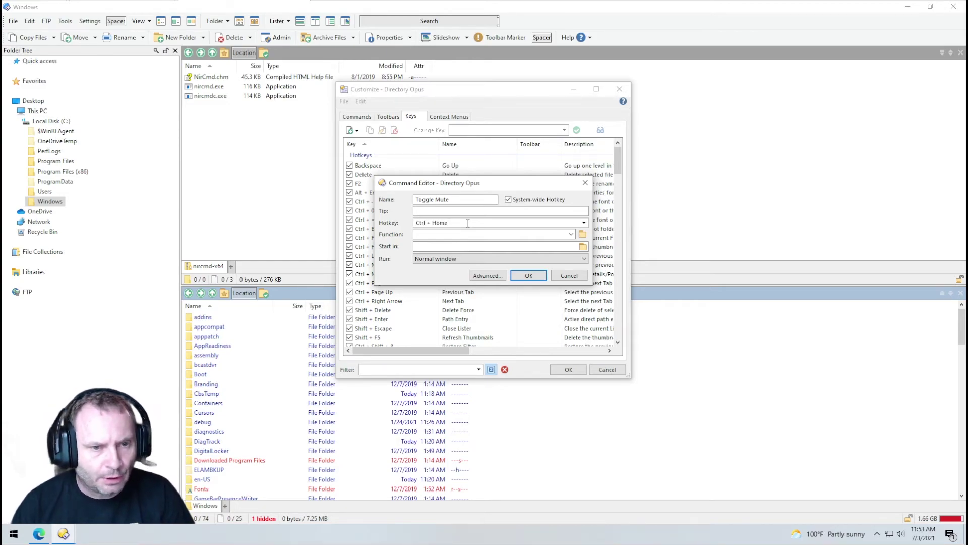
click(447, 235)
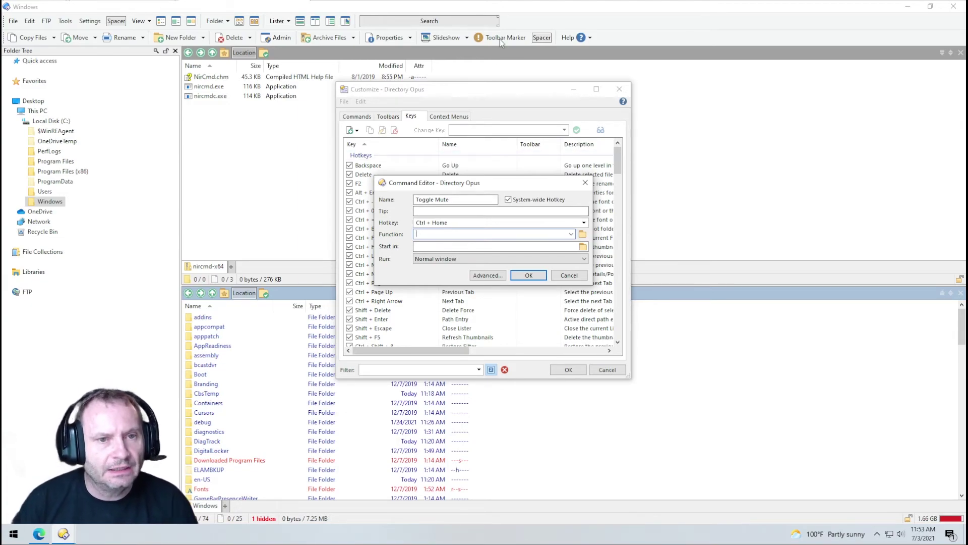
Copy 'nircmd.exe mutesysvolume 2' again from the NirCmd page in Edge.
click(39, 533)
triple_click(542, 203)
right_click(609, 207)
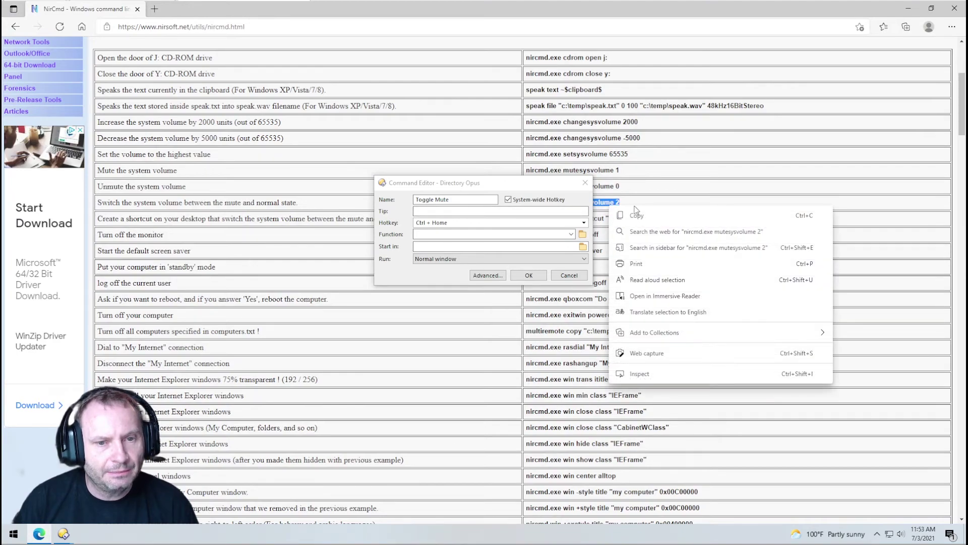
click(636, 215)
Paste the mute-toggle command as the hotkey's function, save it, and close Customize.
click(451, 234)
key(ctrl+v)
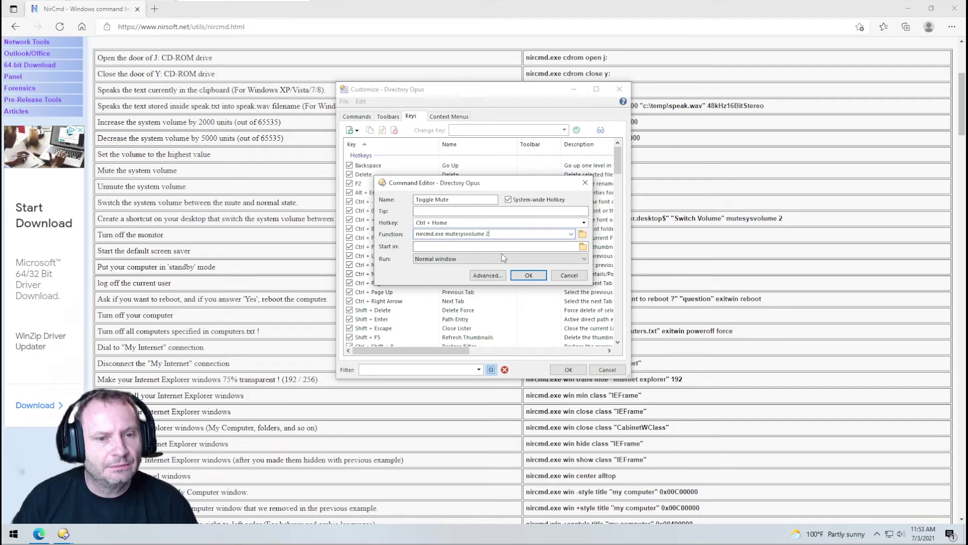
click(528, 275)
click(568, 369)
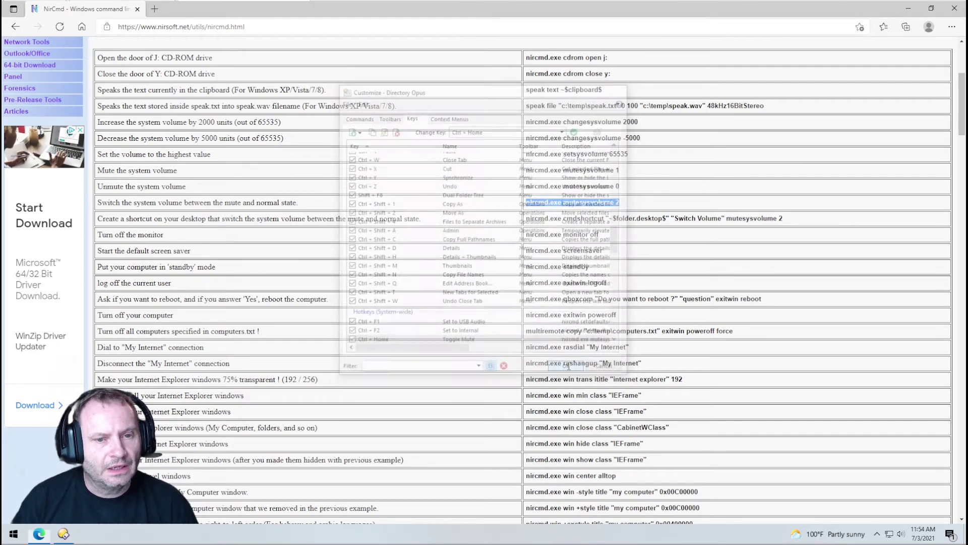
Close the Edge window and the Directory Opus lister.
click(953, 8)
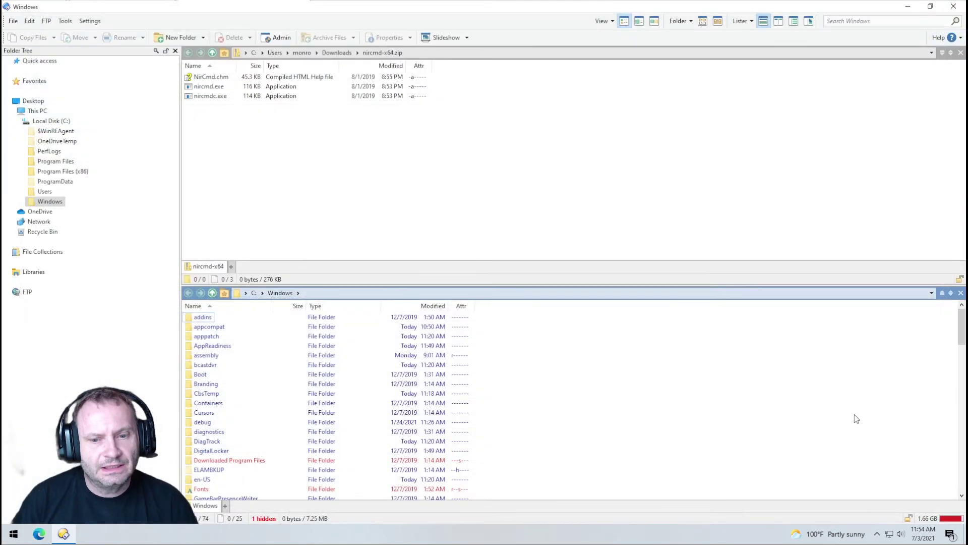
click(953, 7)
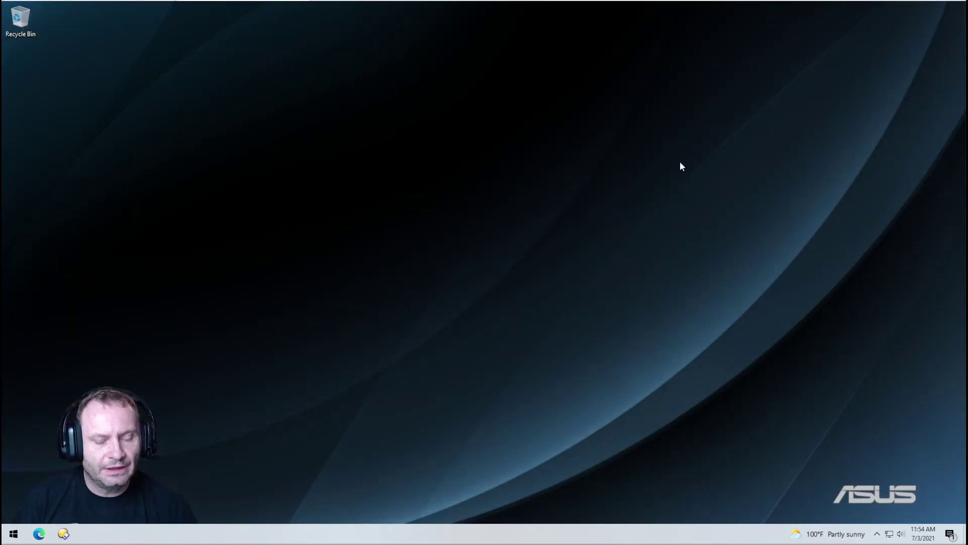